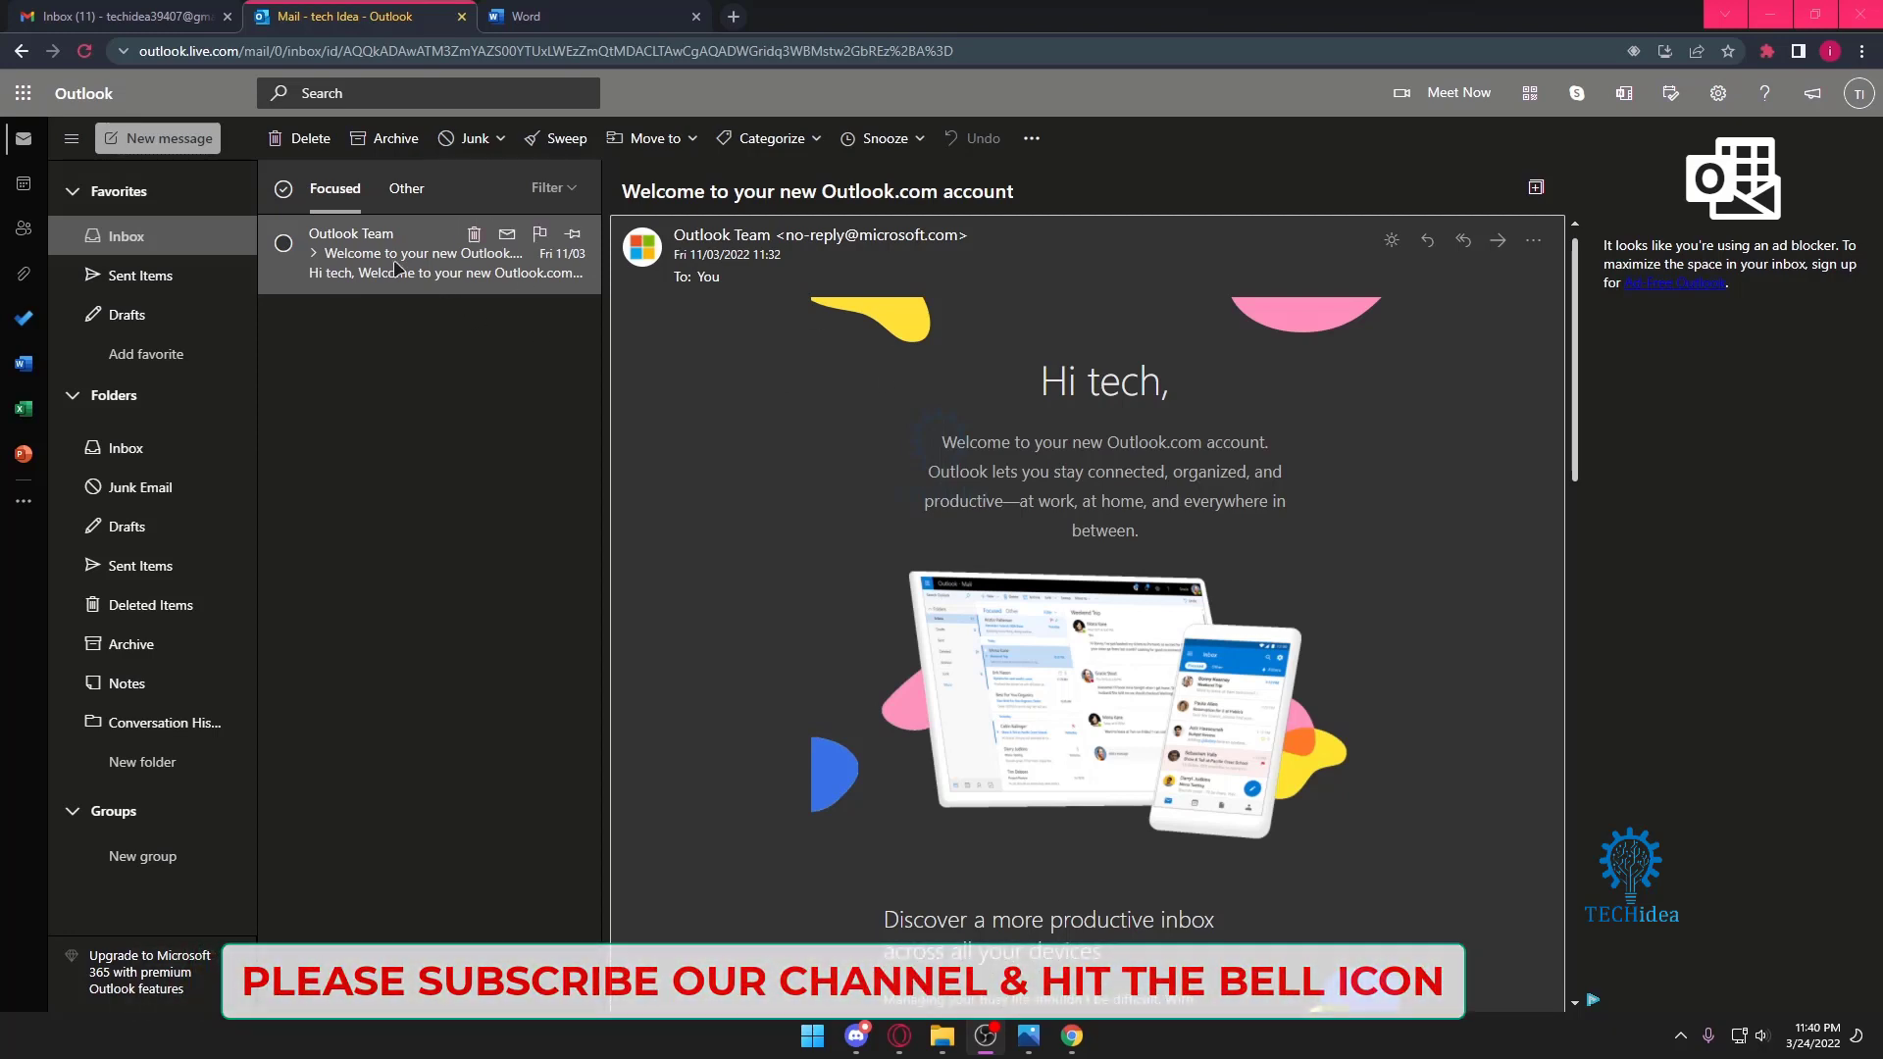
Step: Start a rule from the welcome message that moves tech Idea mail to Inbox, then expand its options
right_click(409, 250)
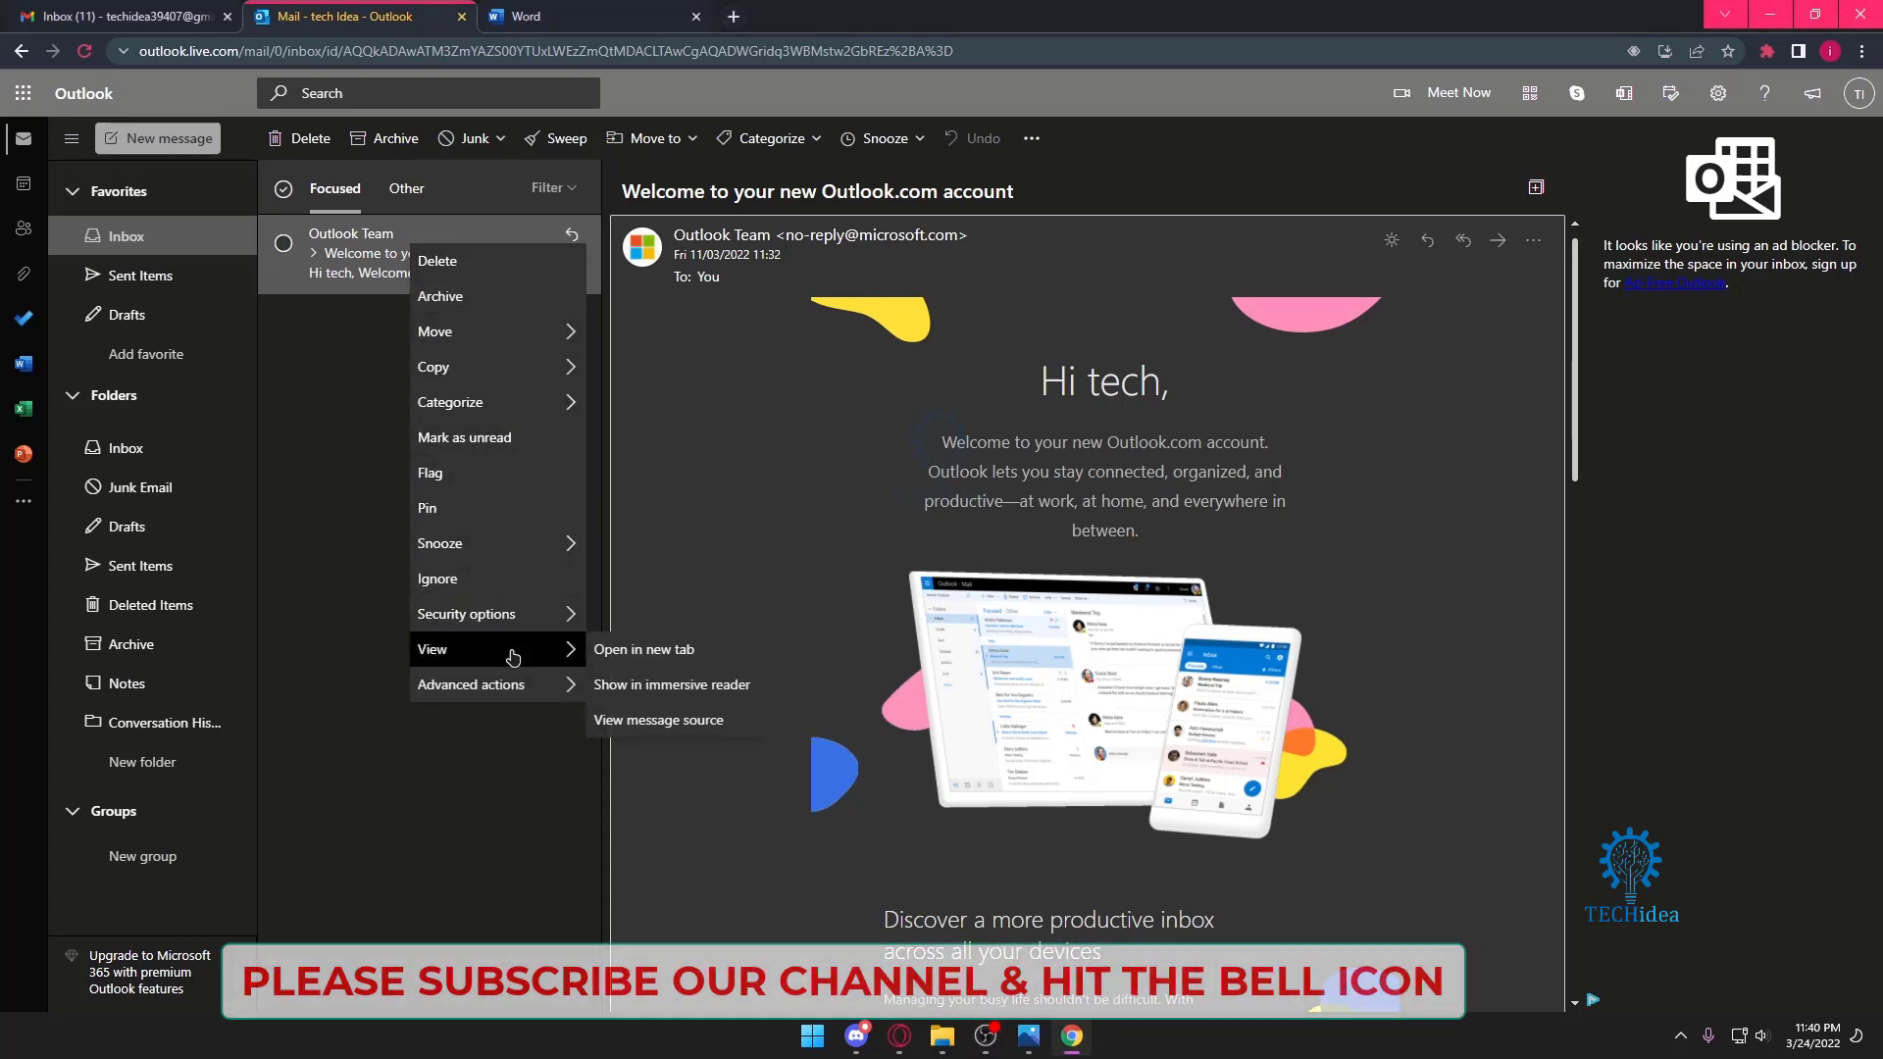
mouse_move(473, 684)
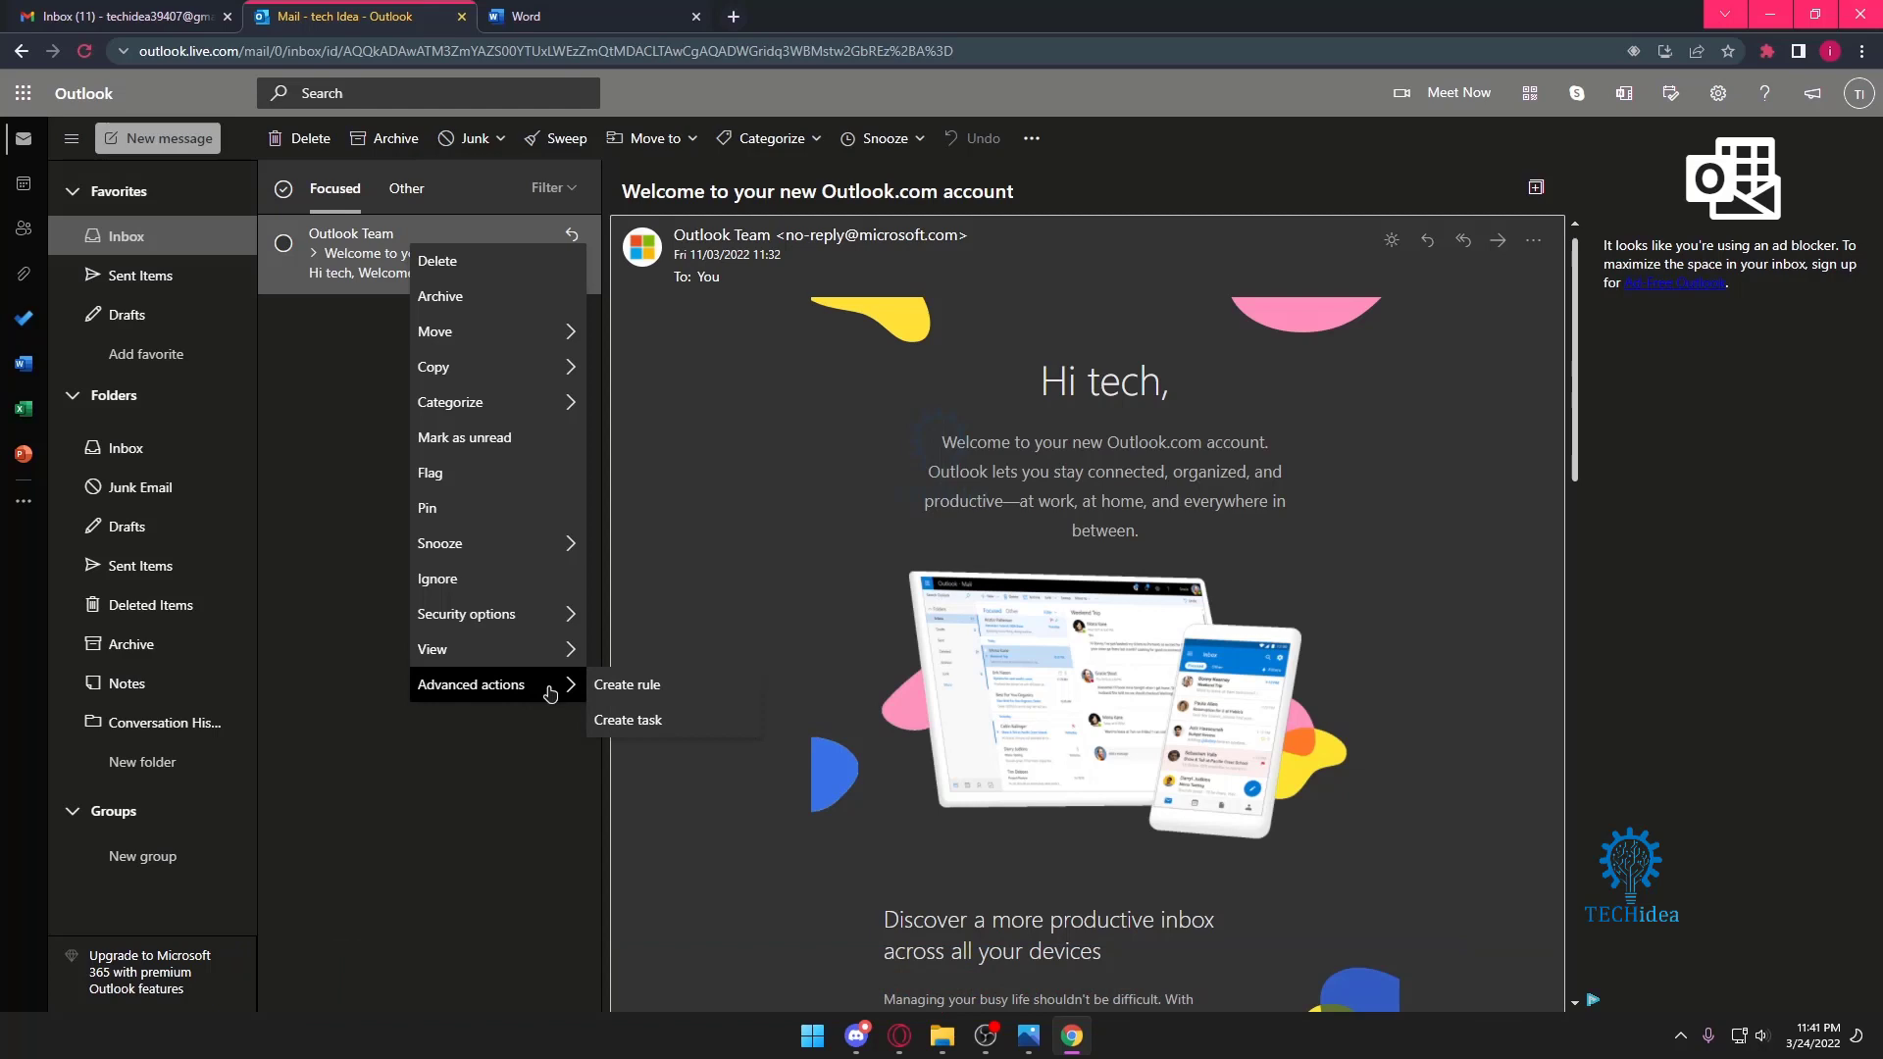
click(606, 691)
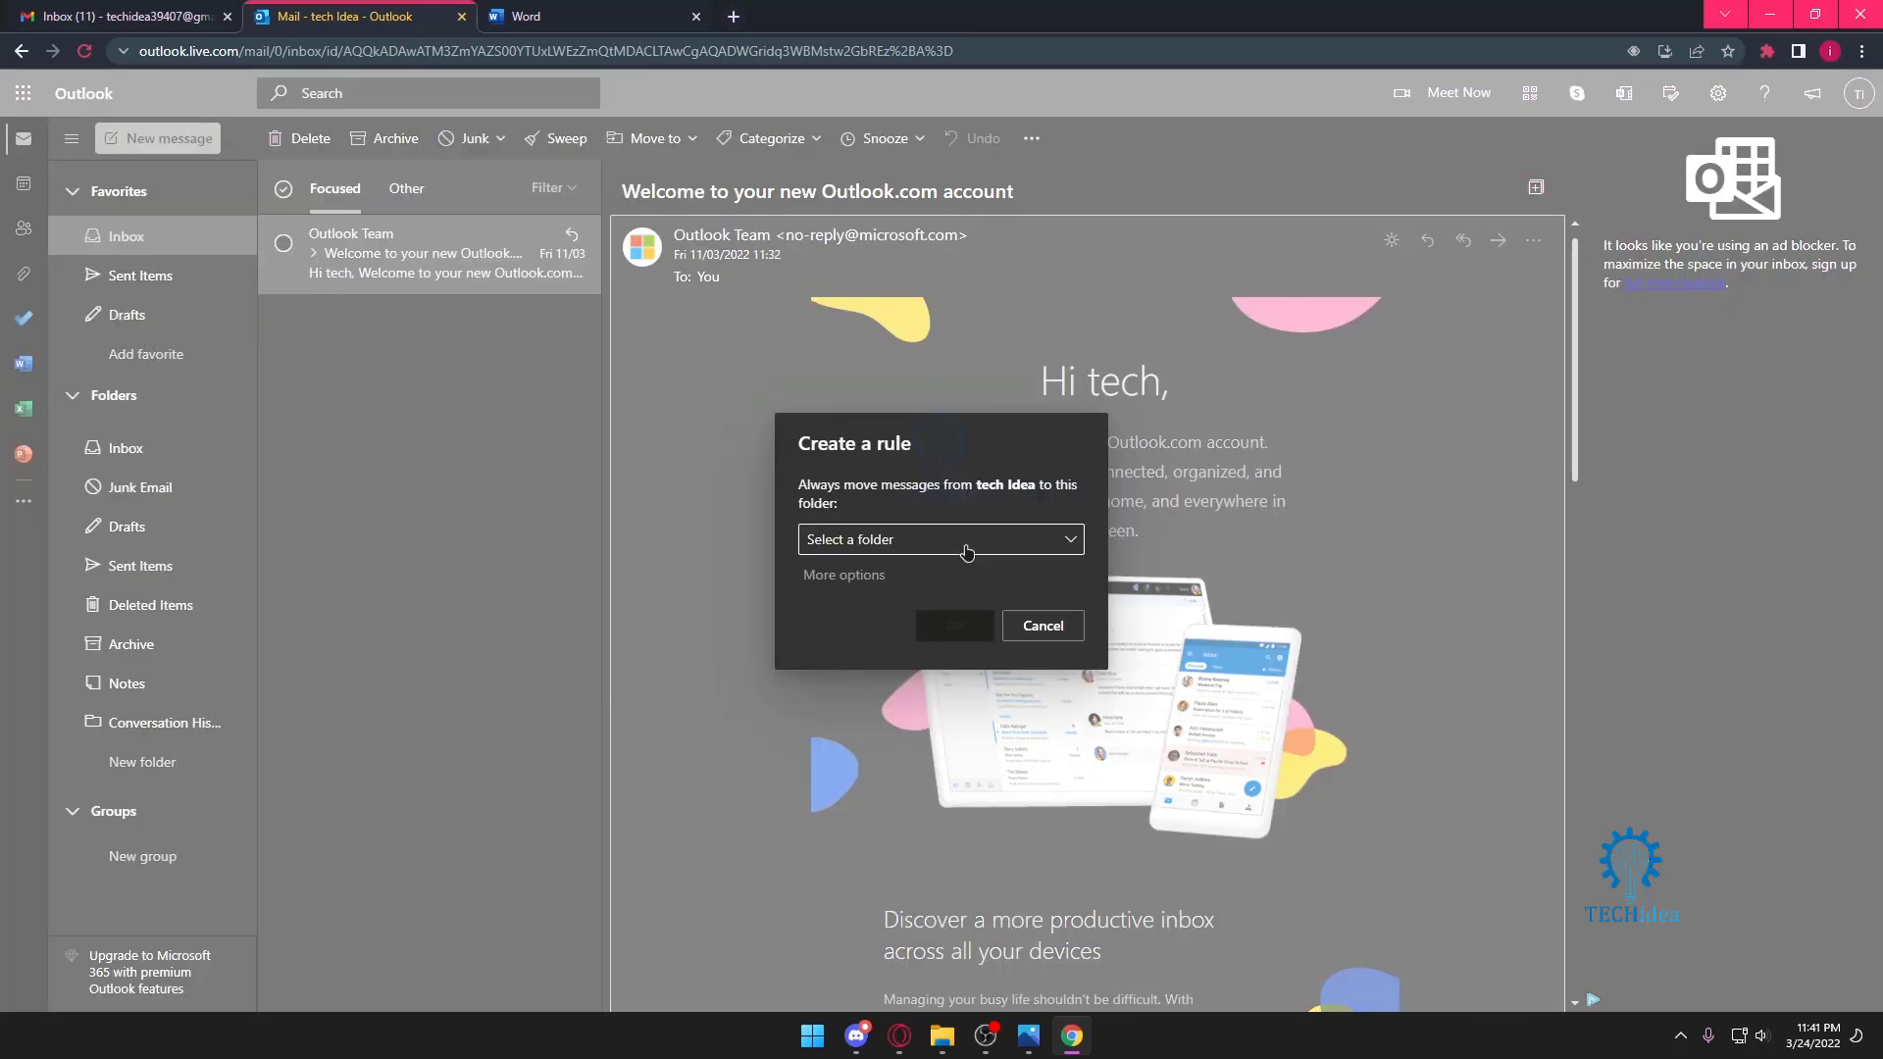
click(963, 539)
click(892, 577)
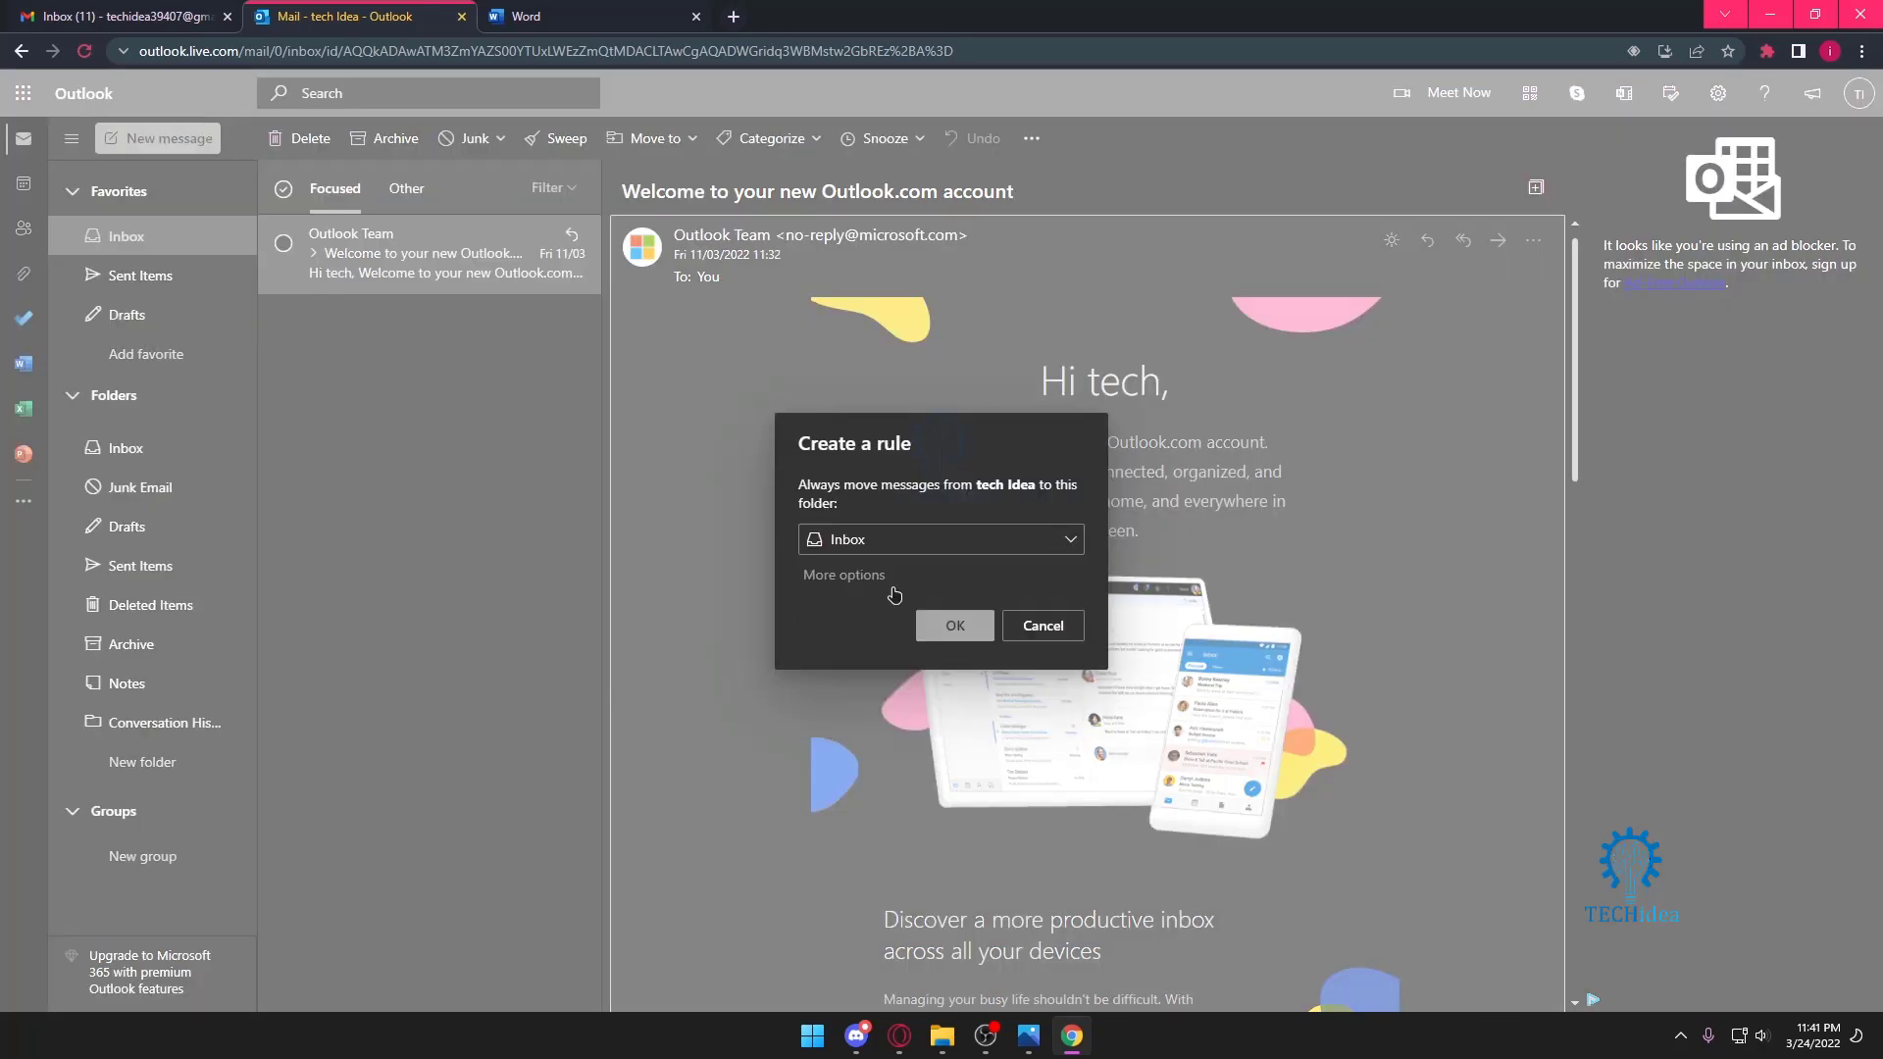
click(845, 576)
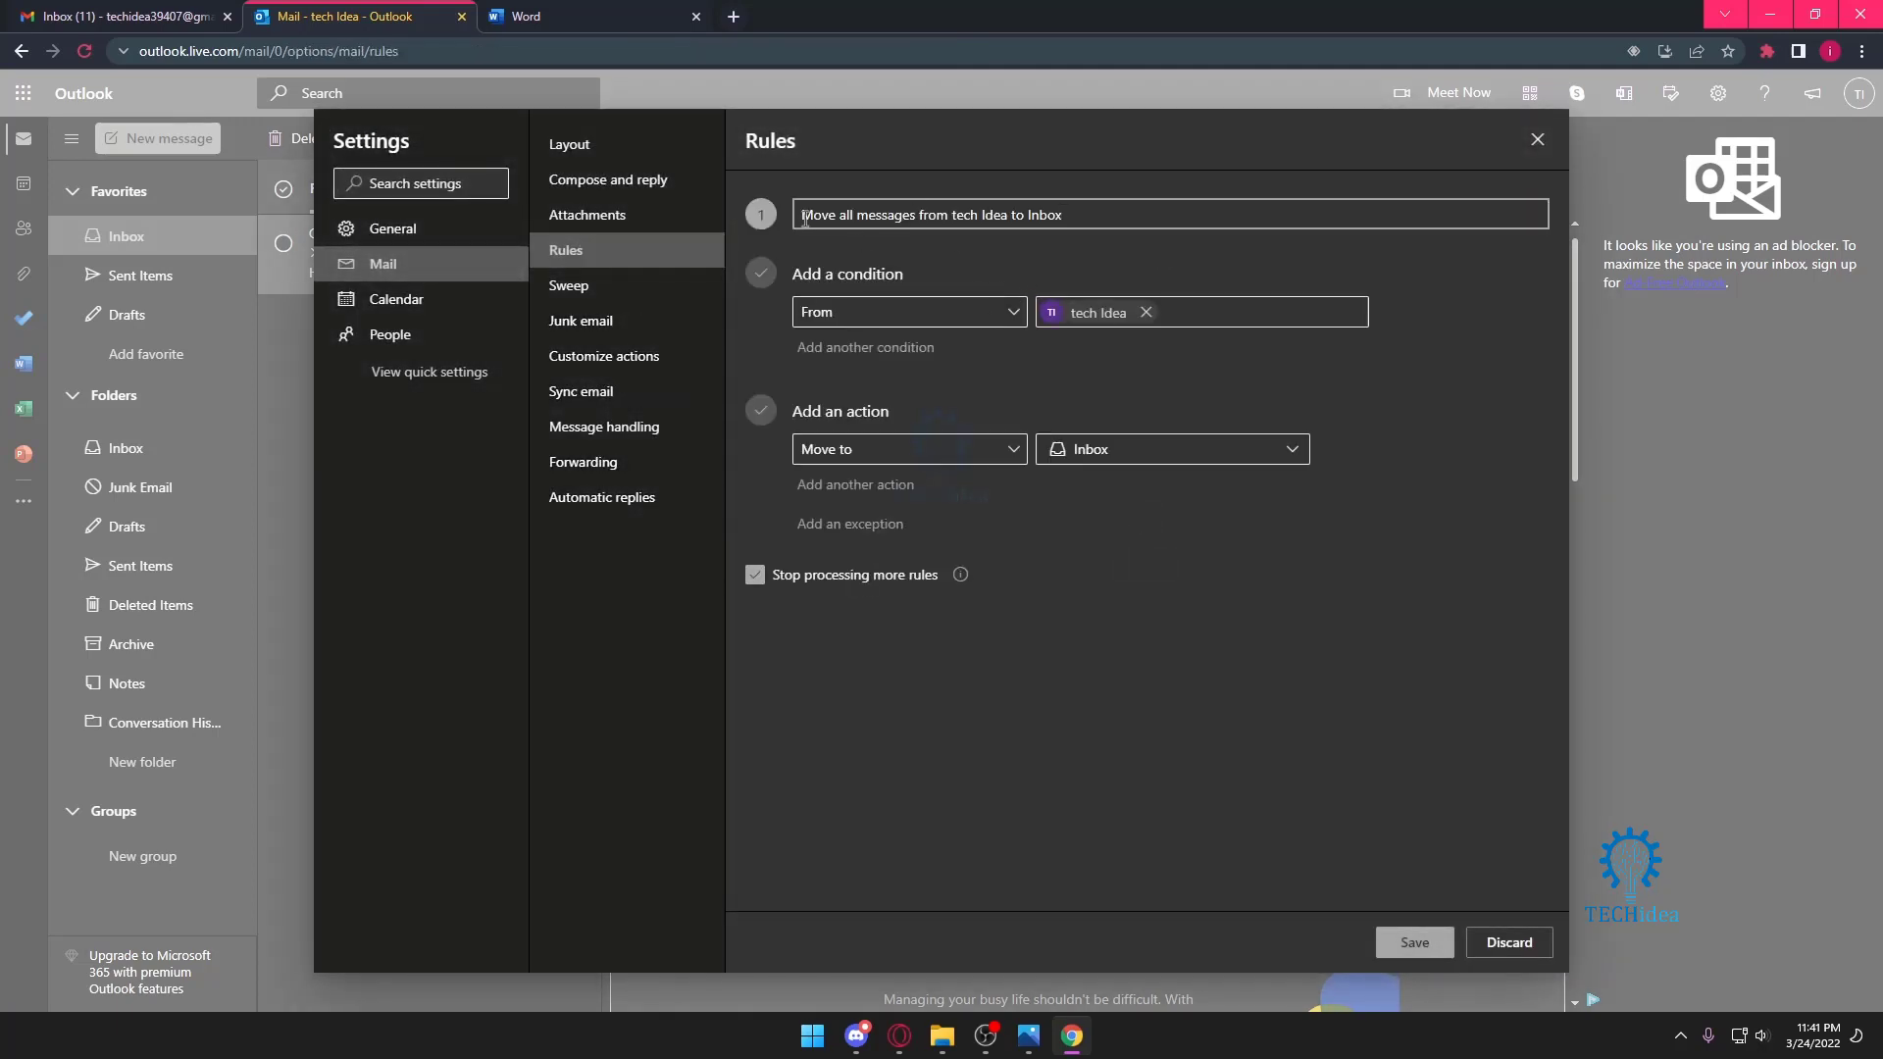
Step: Change the tech Idea rule's action from Move to Inbox to Mark as Junk
click(904, 312)
scroll(1089, 529, down, 3)
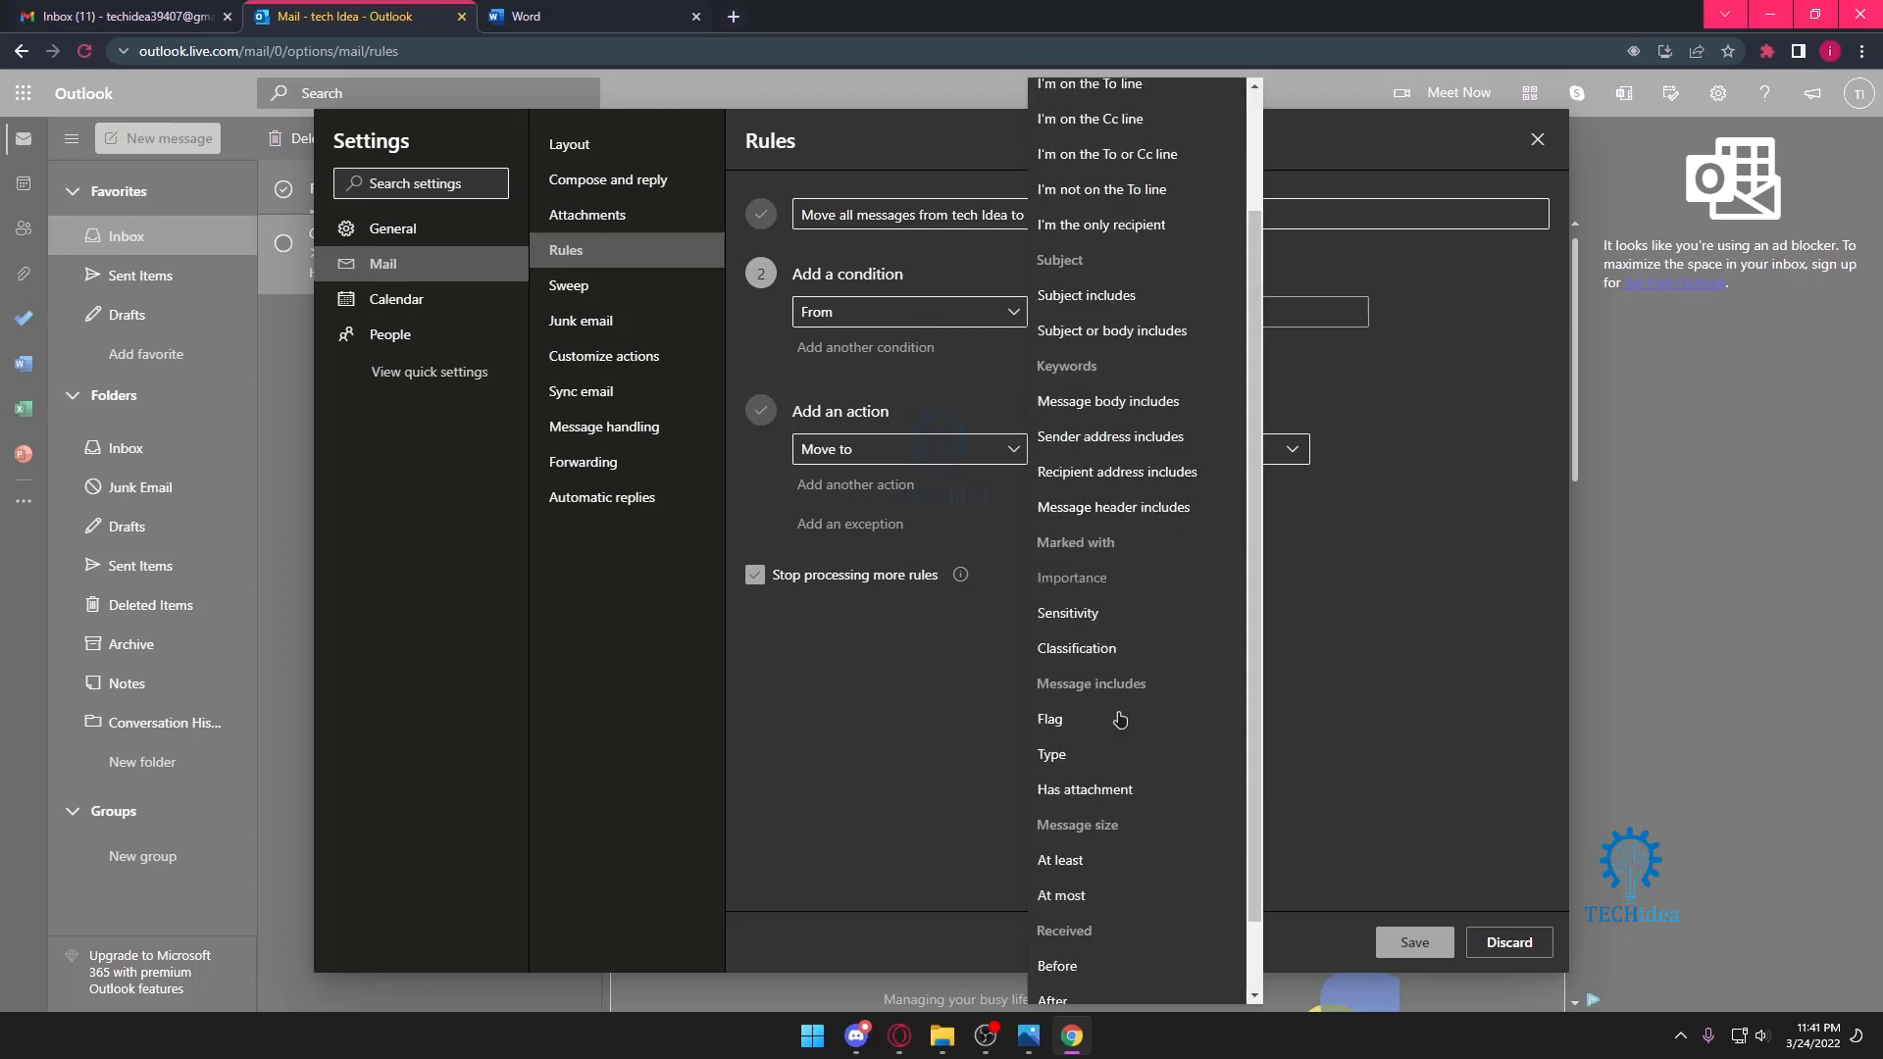
click(1042, 510)
click(910, 448)
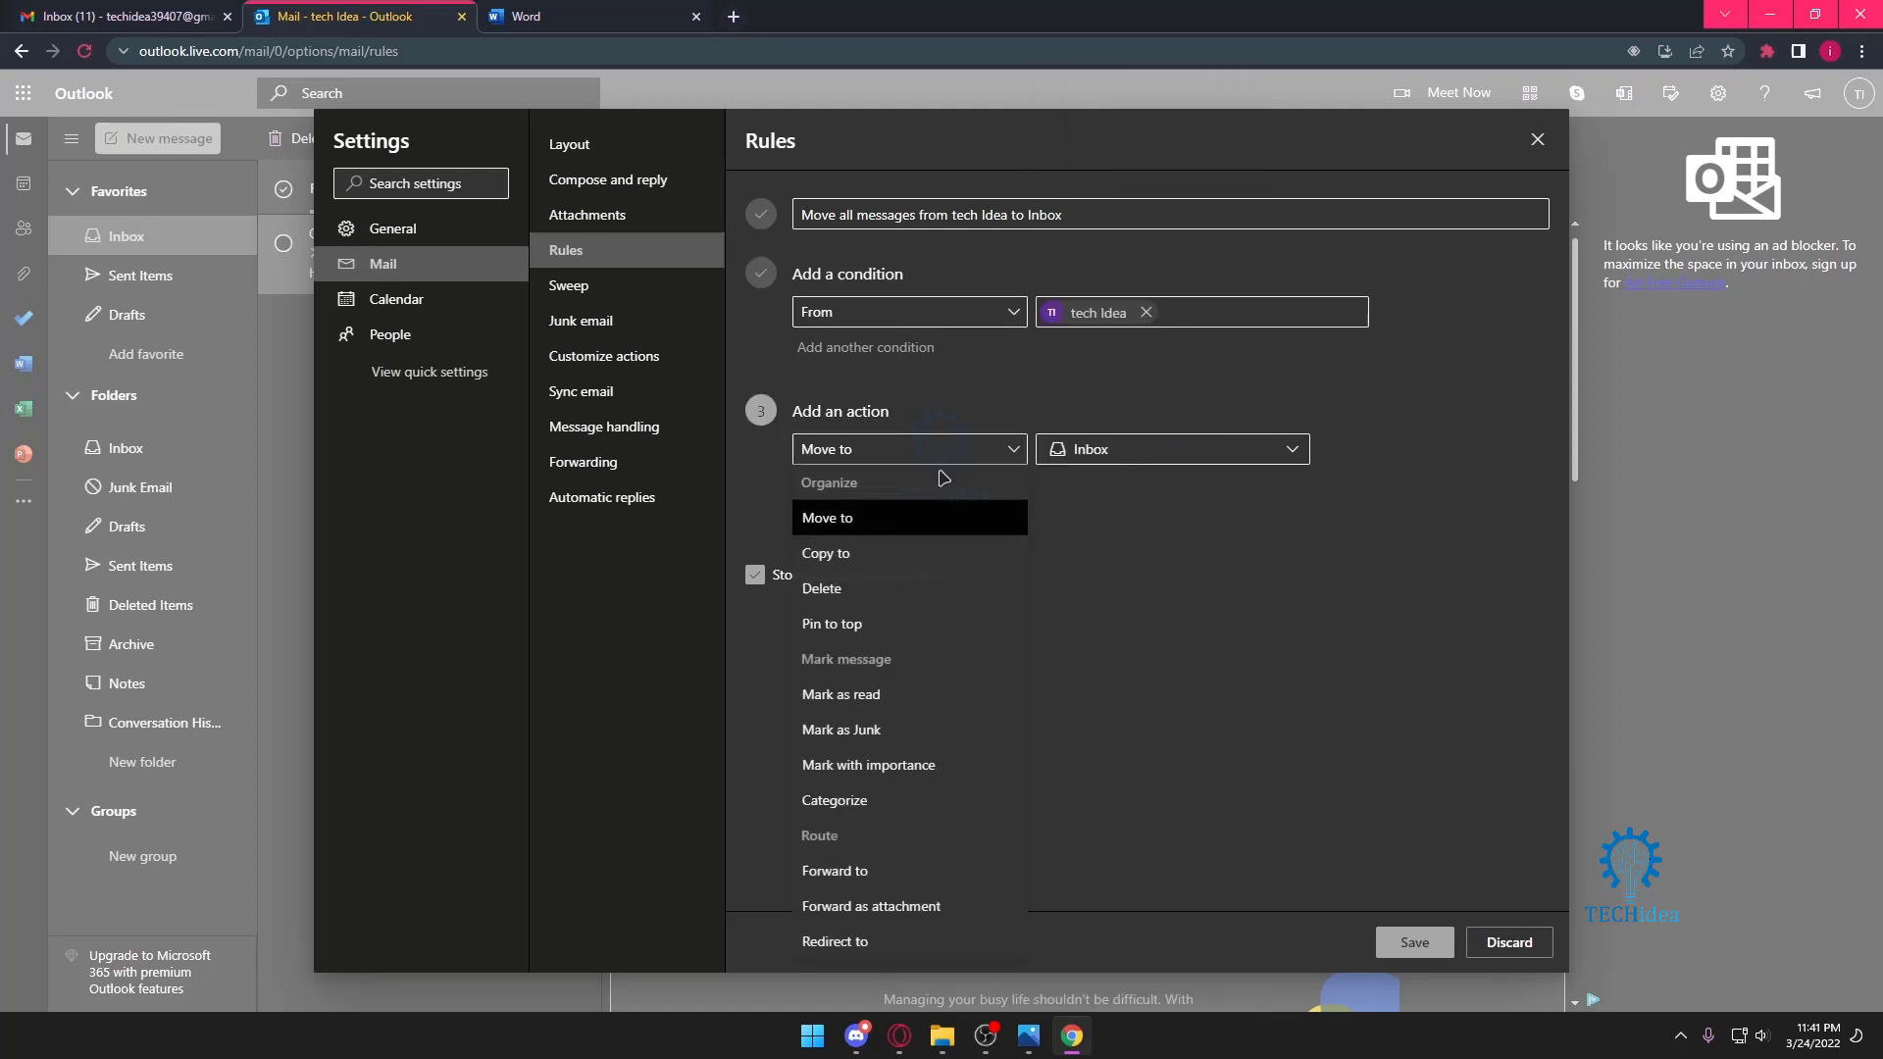
click(884, 729)
click(951, 316)
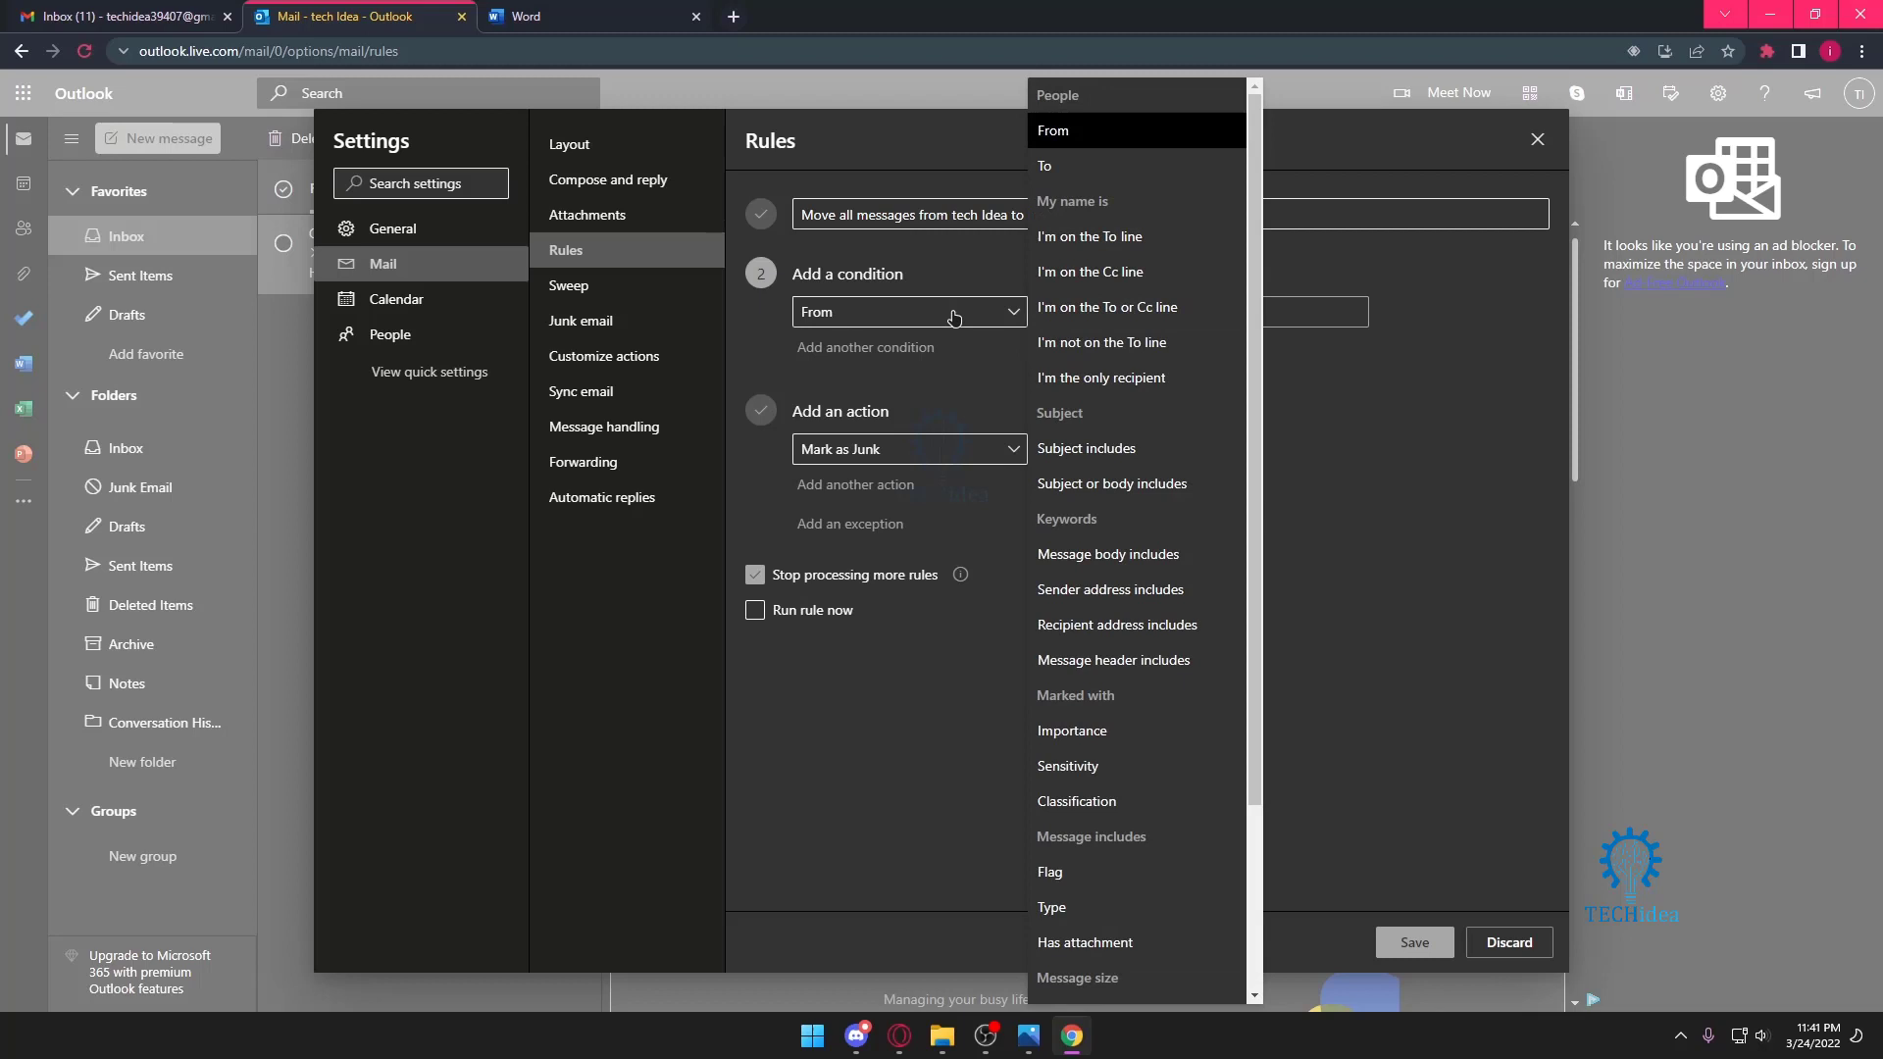
click(948, 369)
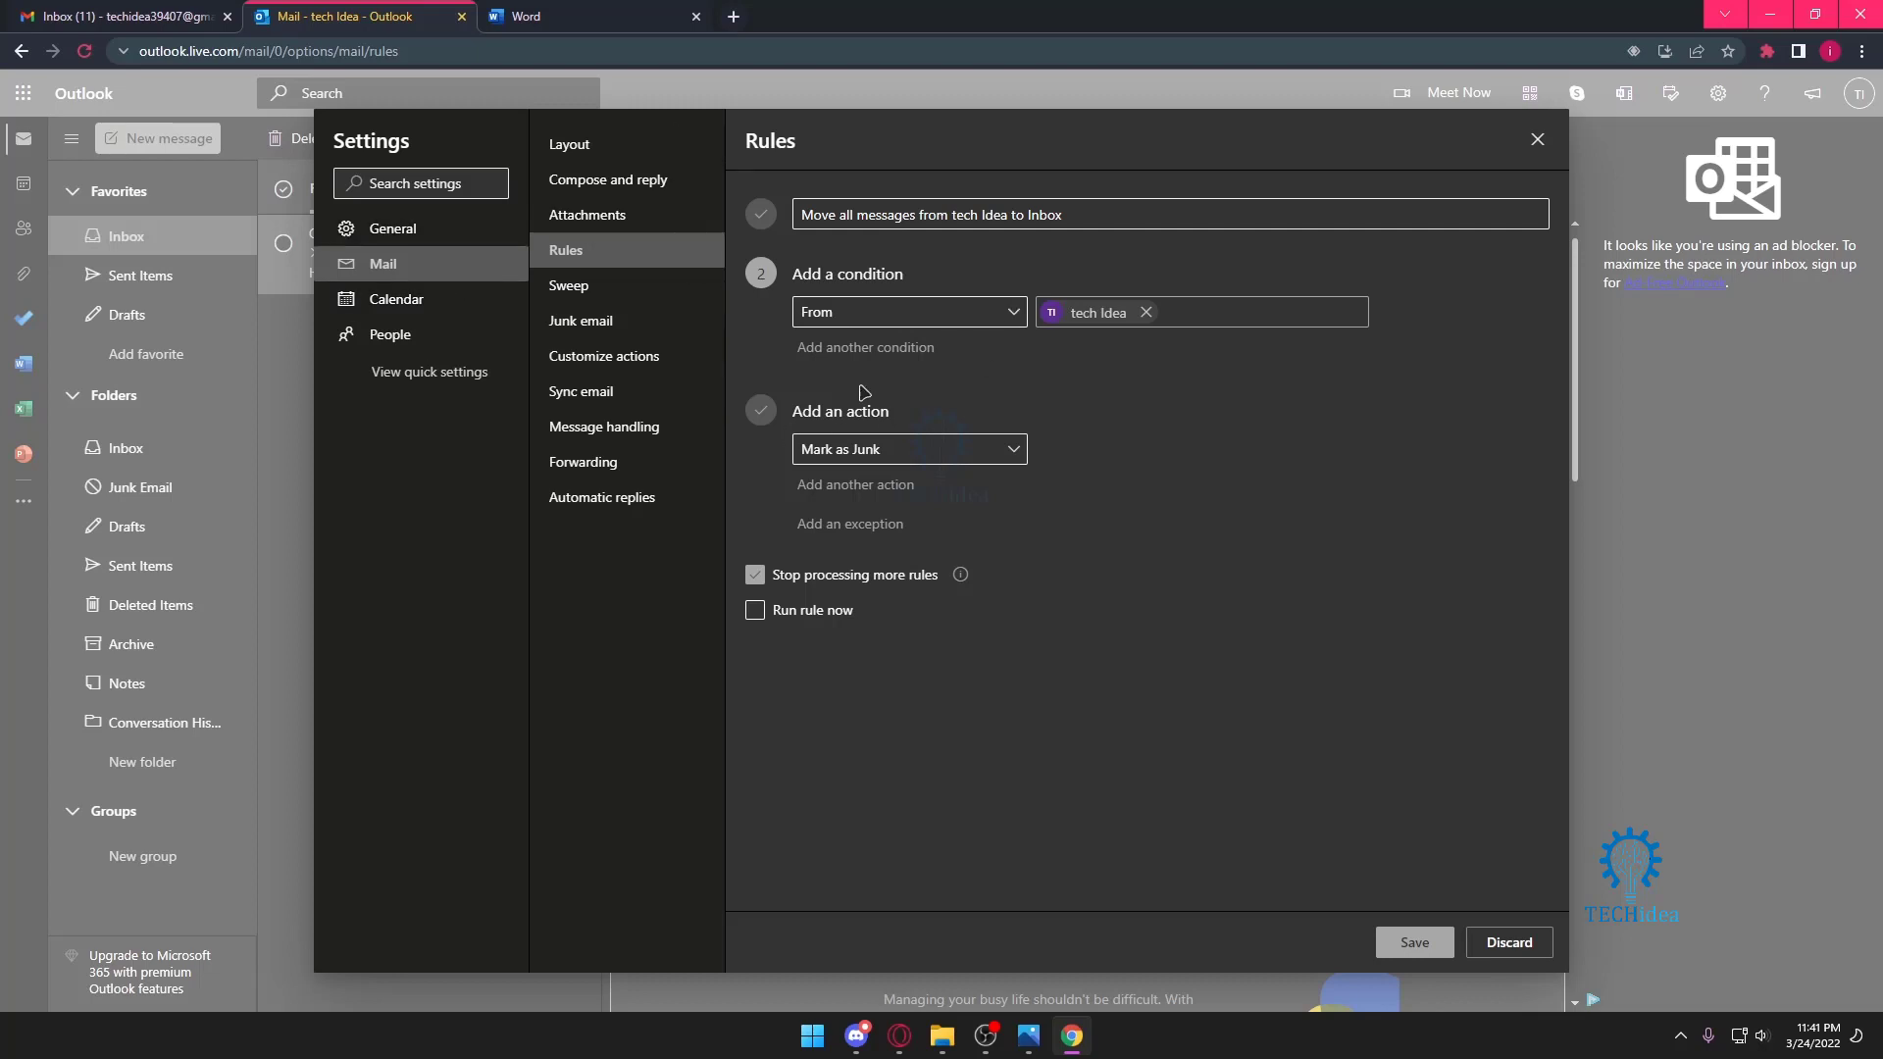
Step: Leave the condition unchanged and add a blank exception to the junk rule
click(971, 315)
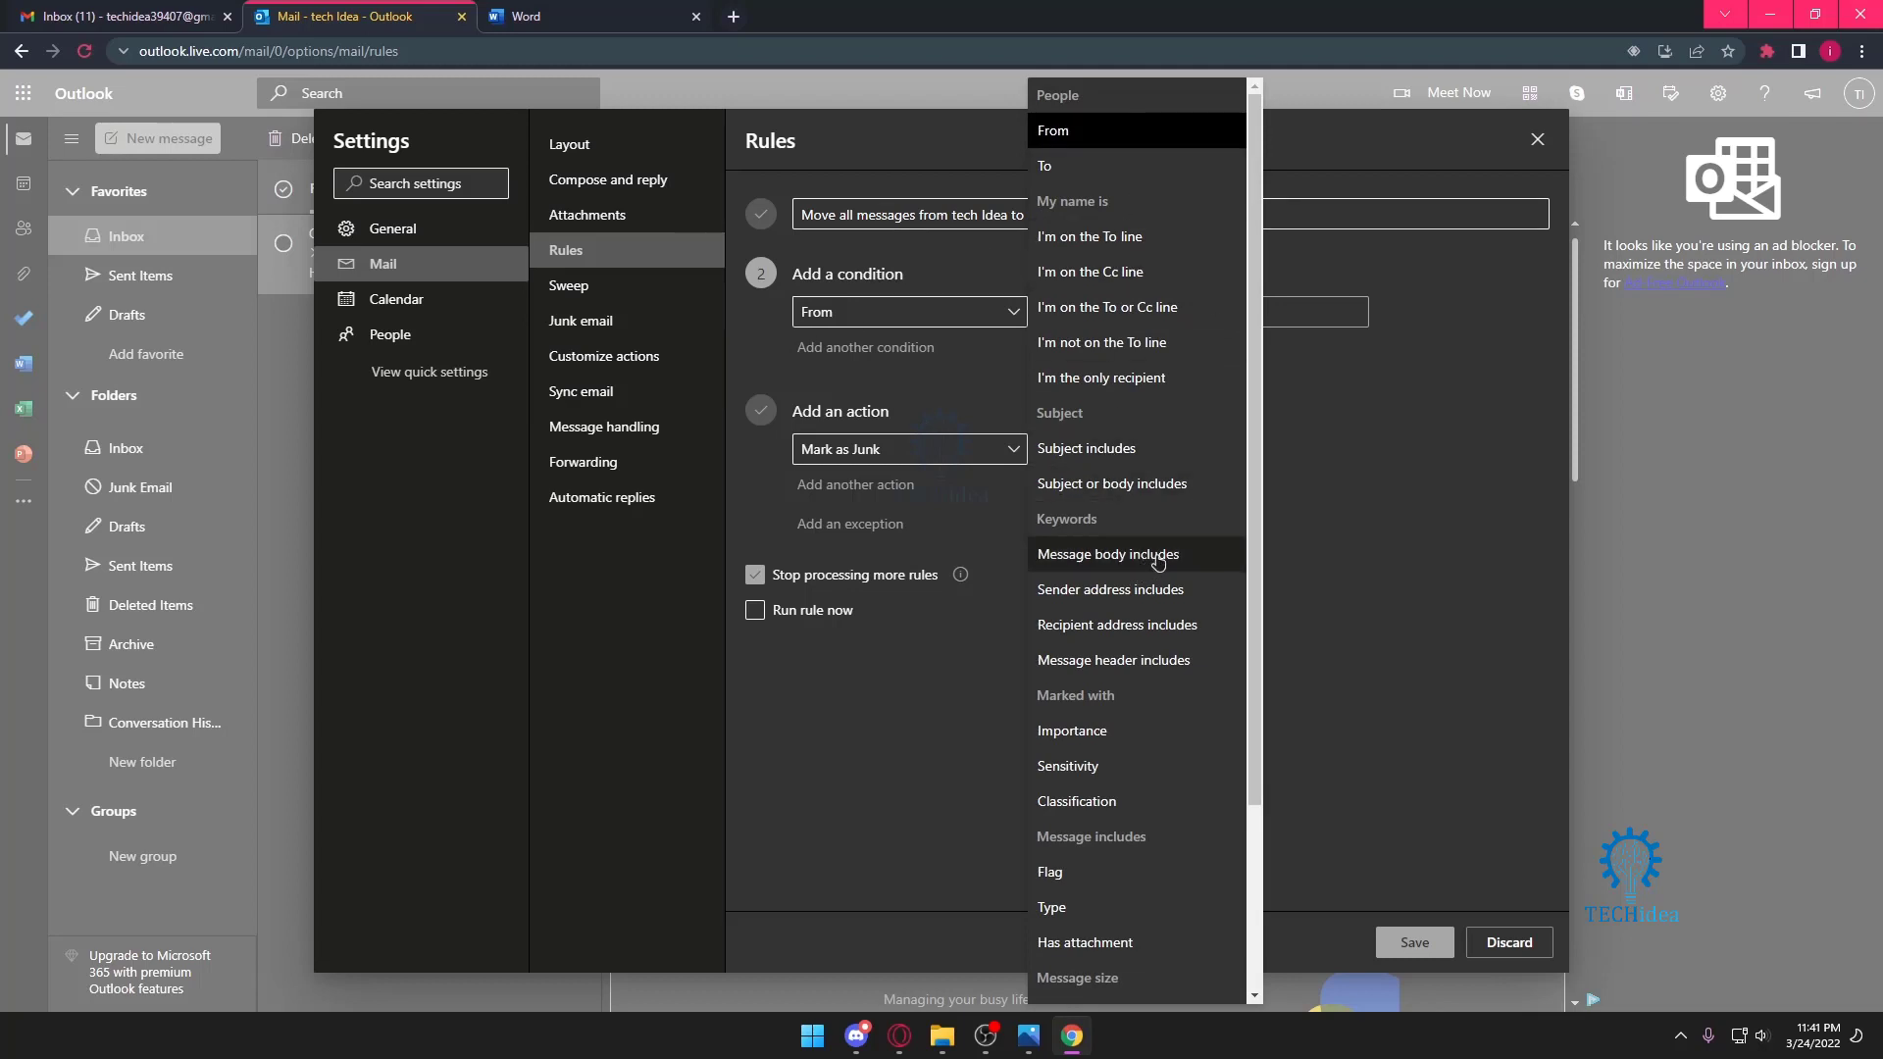
scroll(1134, 654, down, 2)
scroll(1133, 655, down, 2)
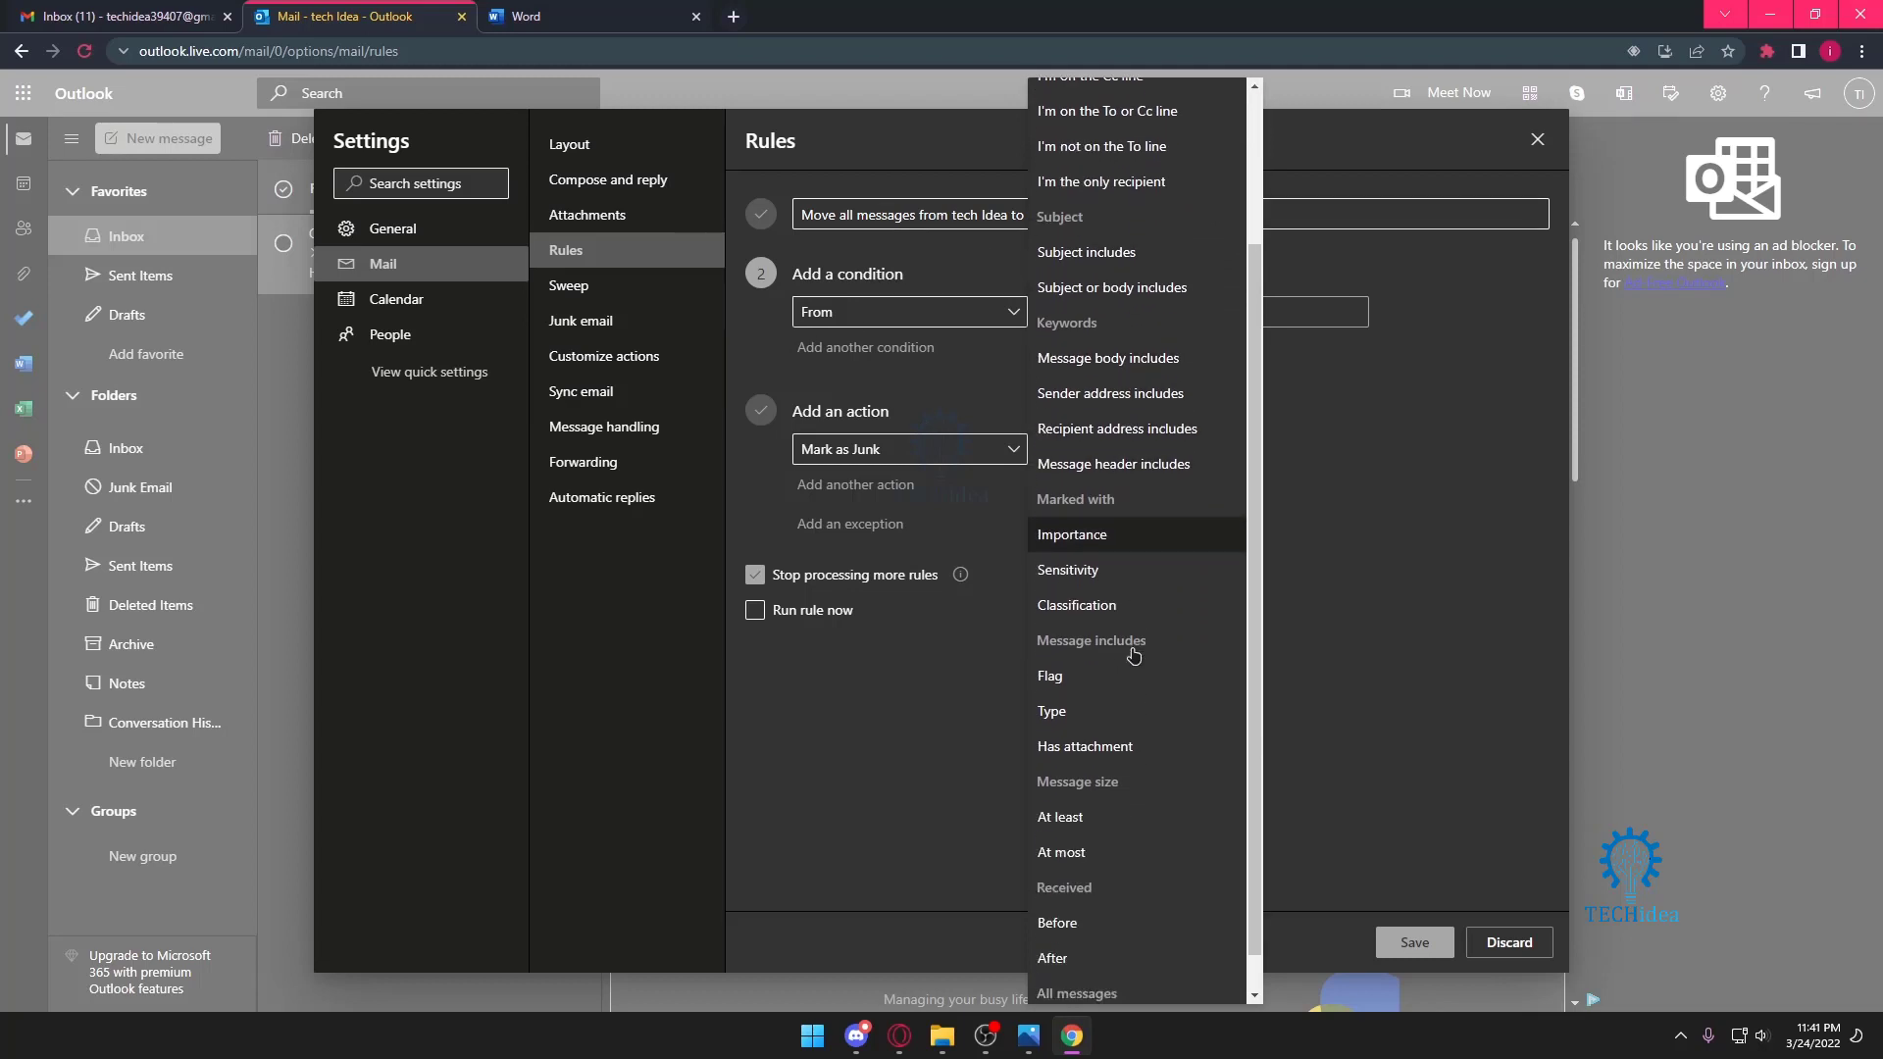
scroll(1133, 655, down, 2)
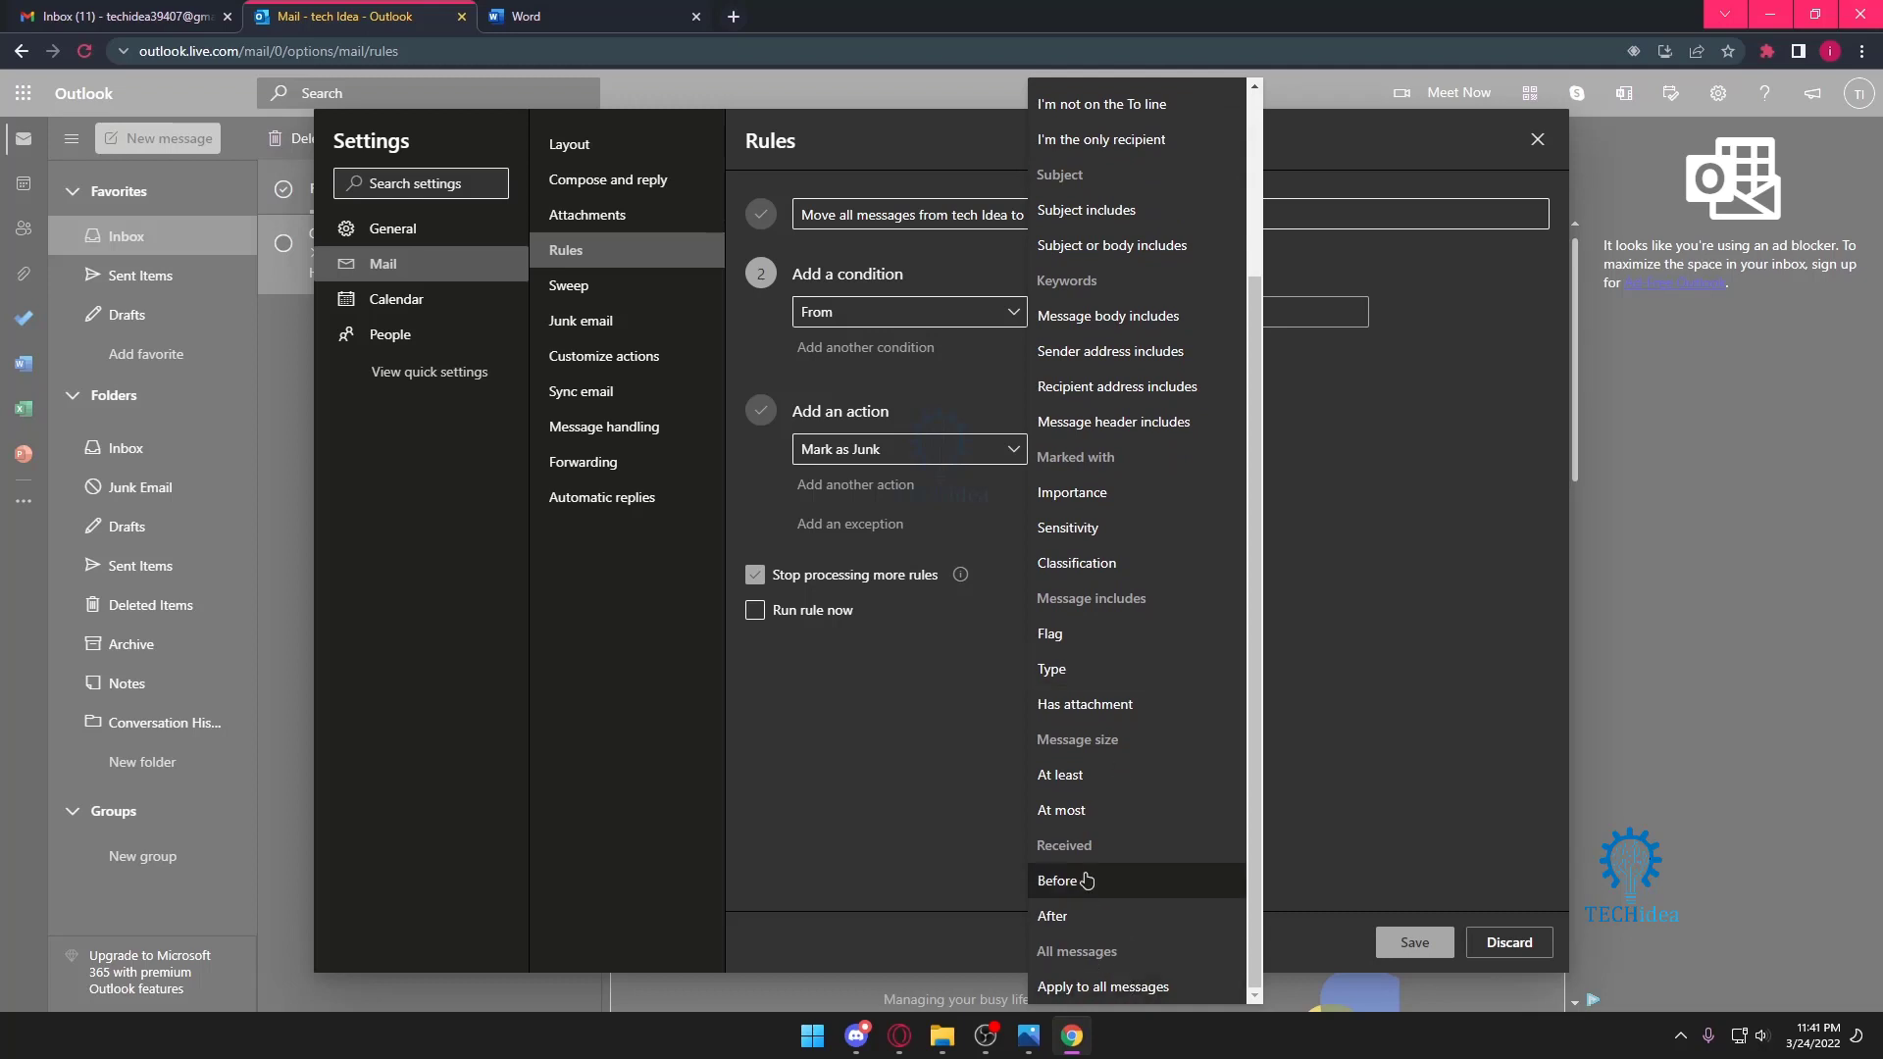
scroll(1092, 814, up, 4)
scroll(1091, 813, up, 2)
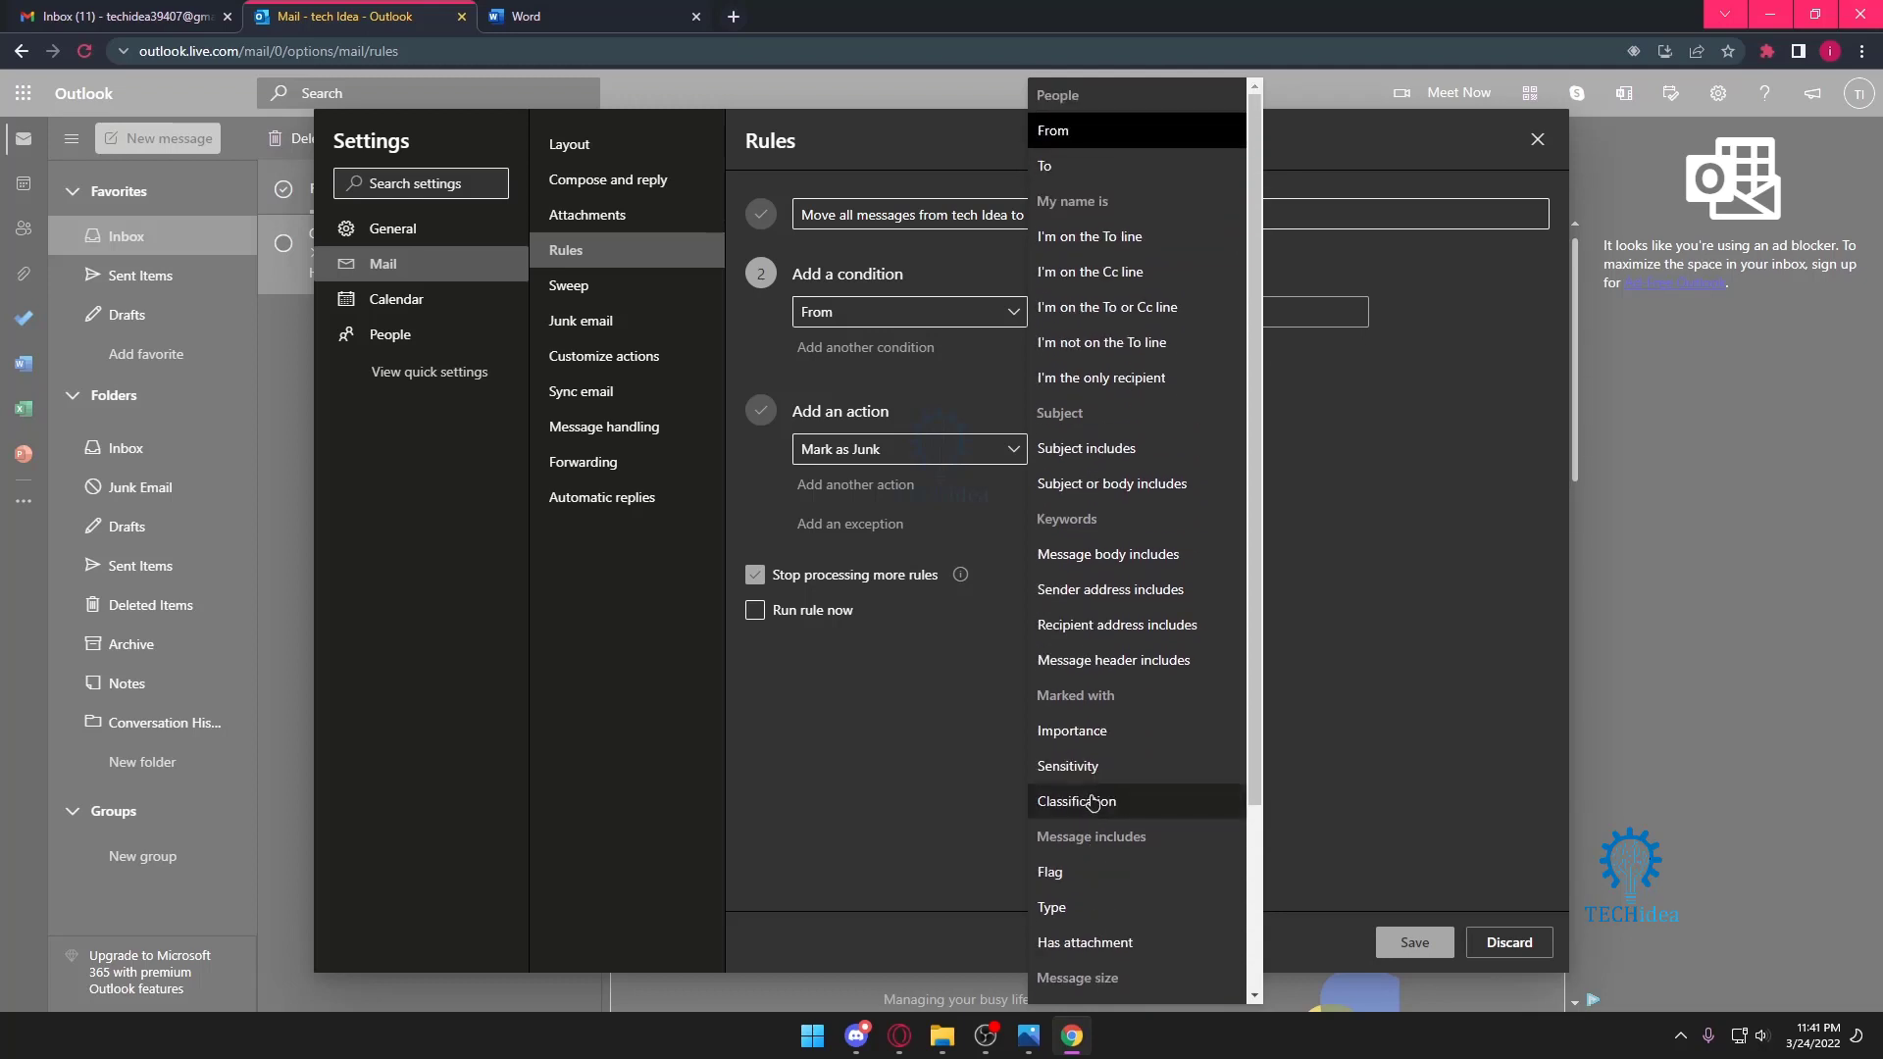
click(1358, 526)
click(840, 589)
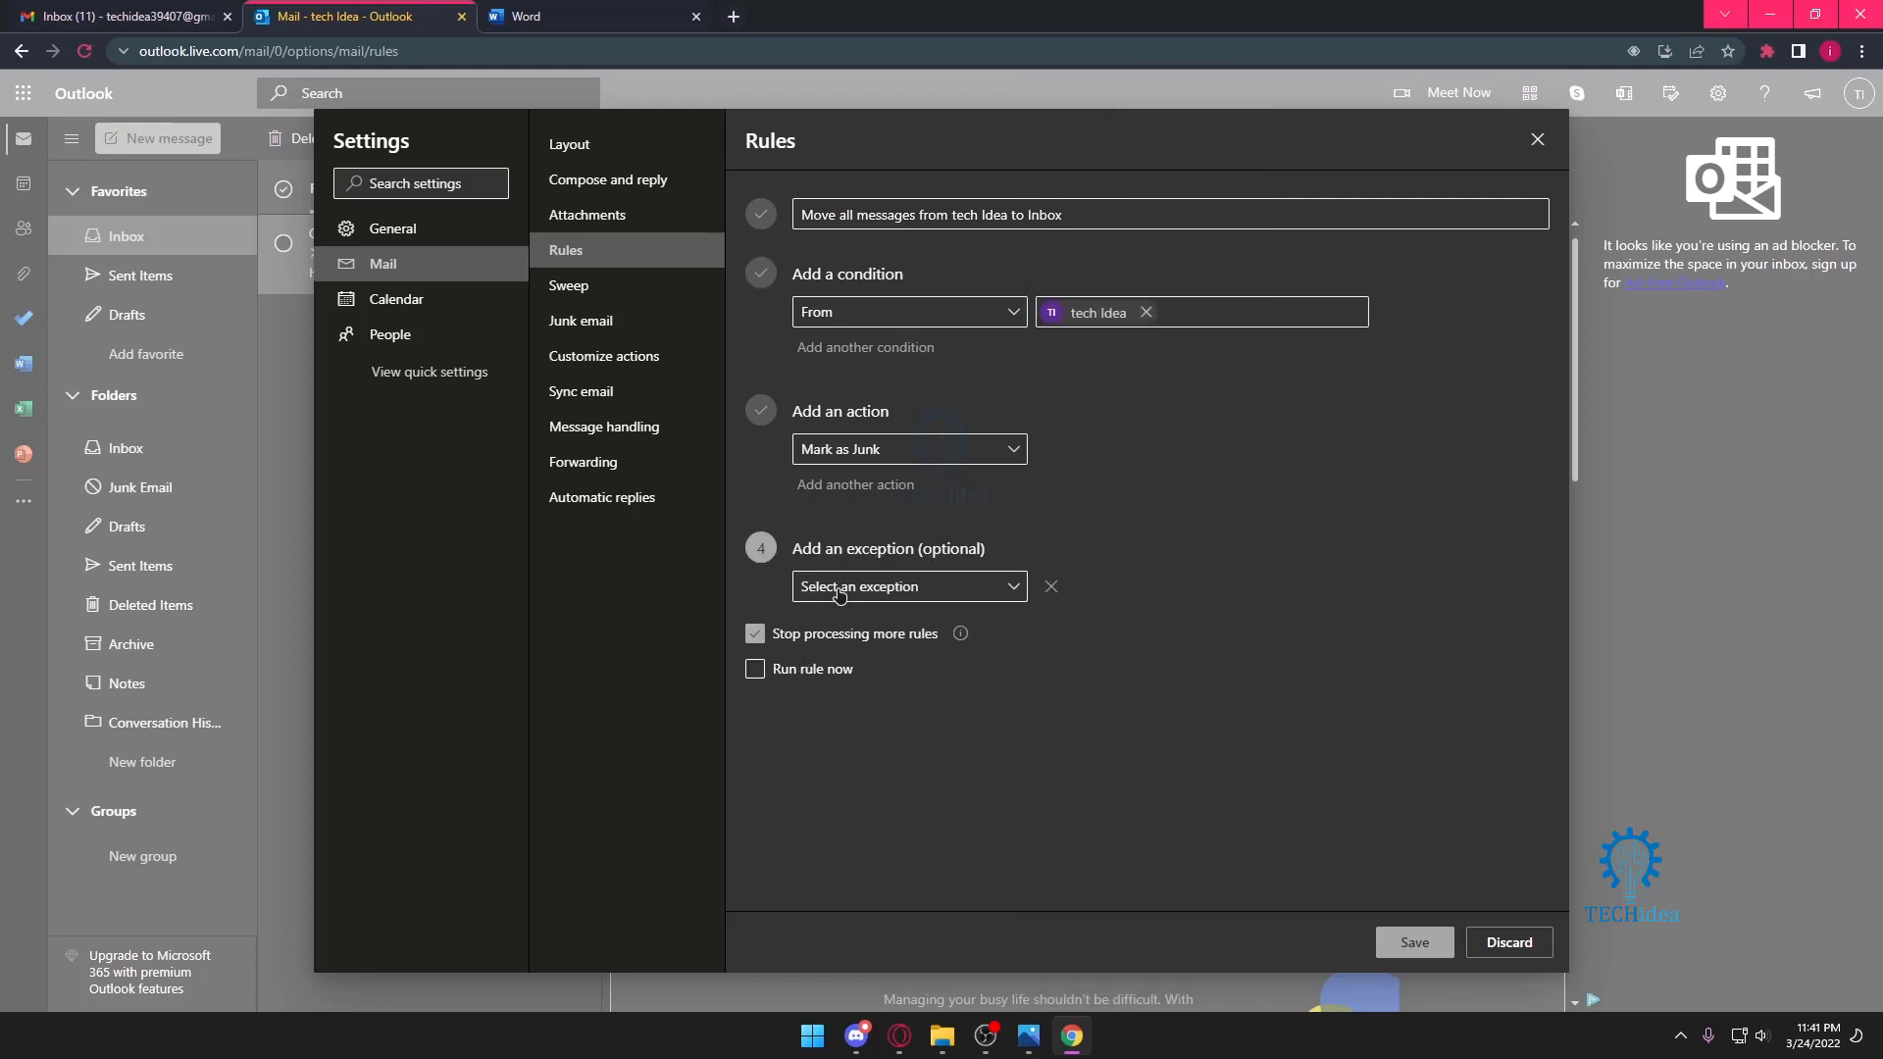
Step: Save the tech Idea junk rule and begin deleting it from the Rules list
click(1417, 941)
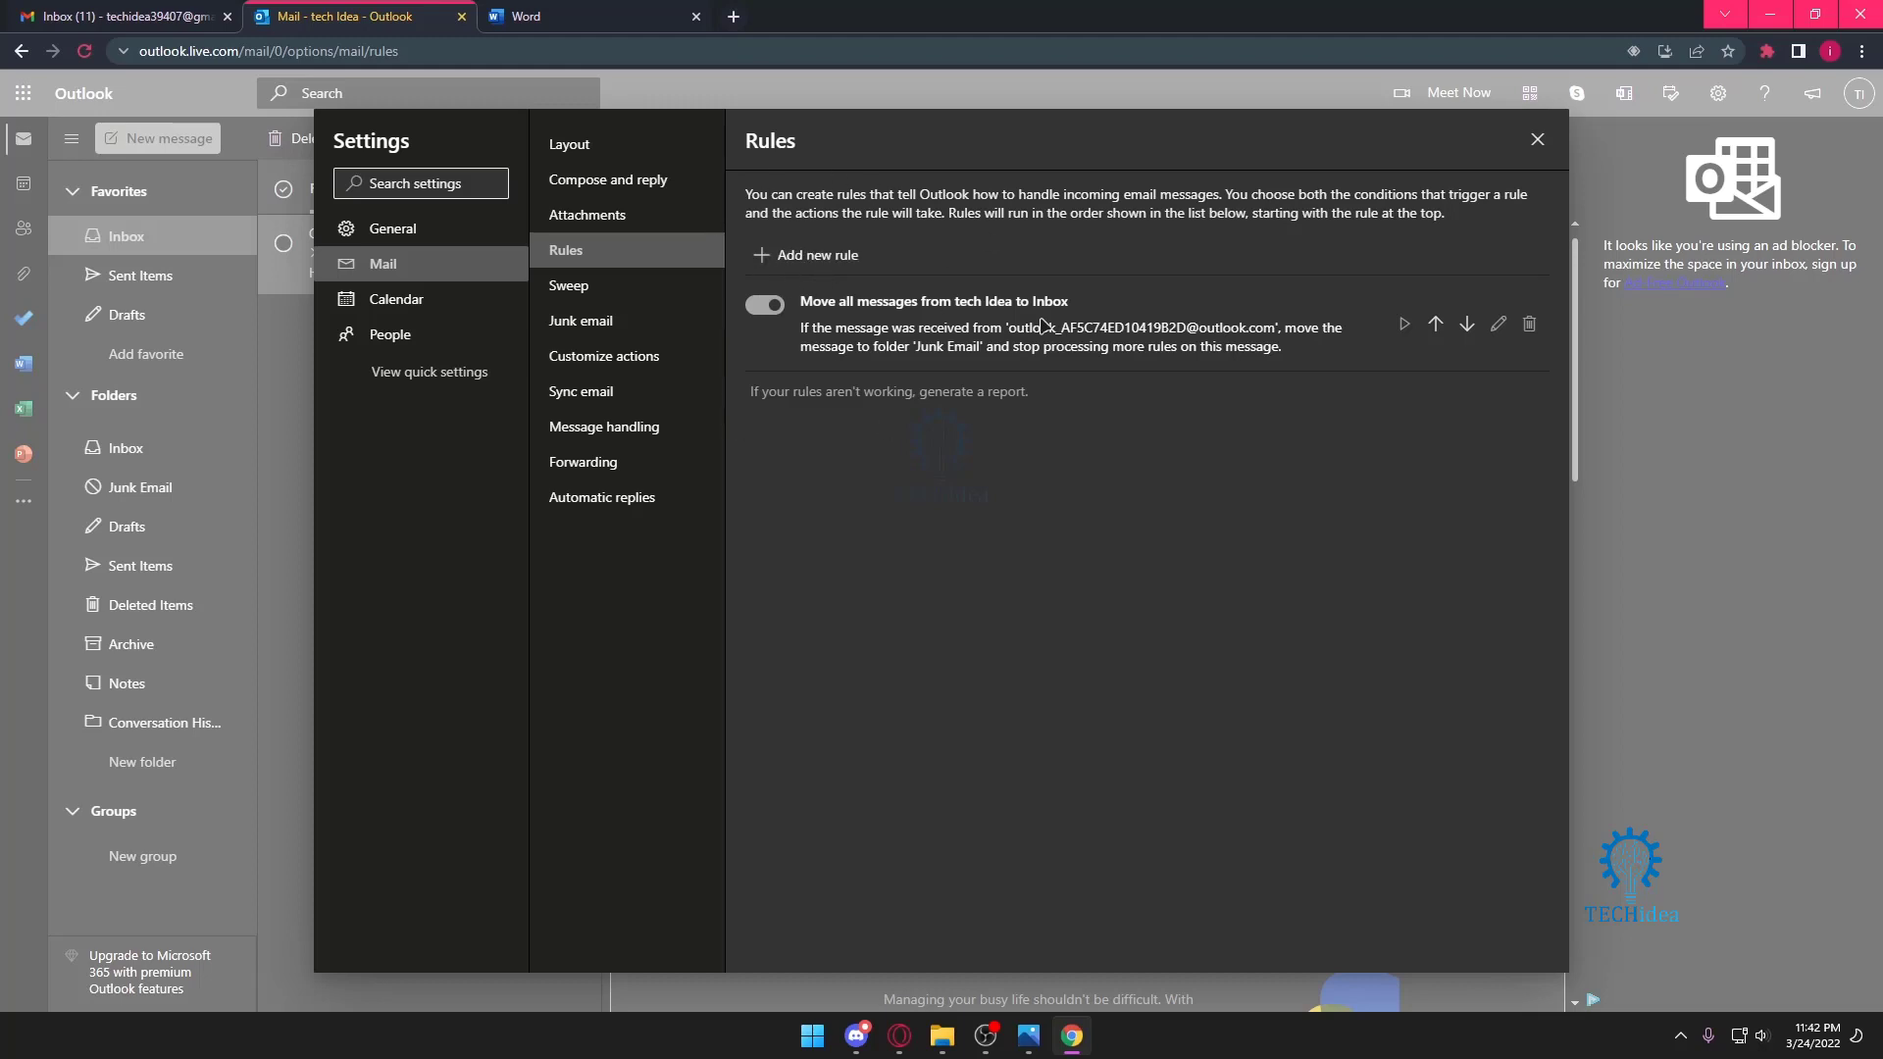
click(808, 255)
click(1511, 944)
click(1529, 324)
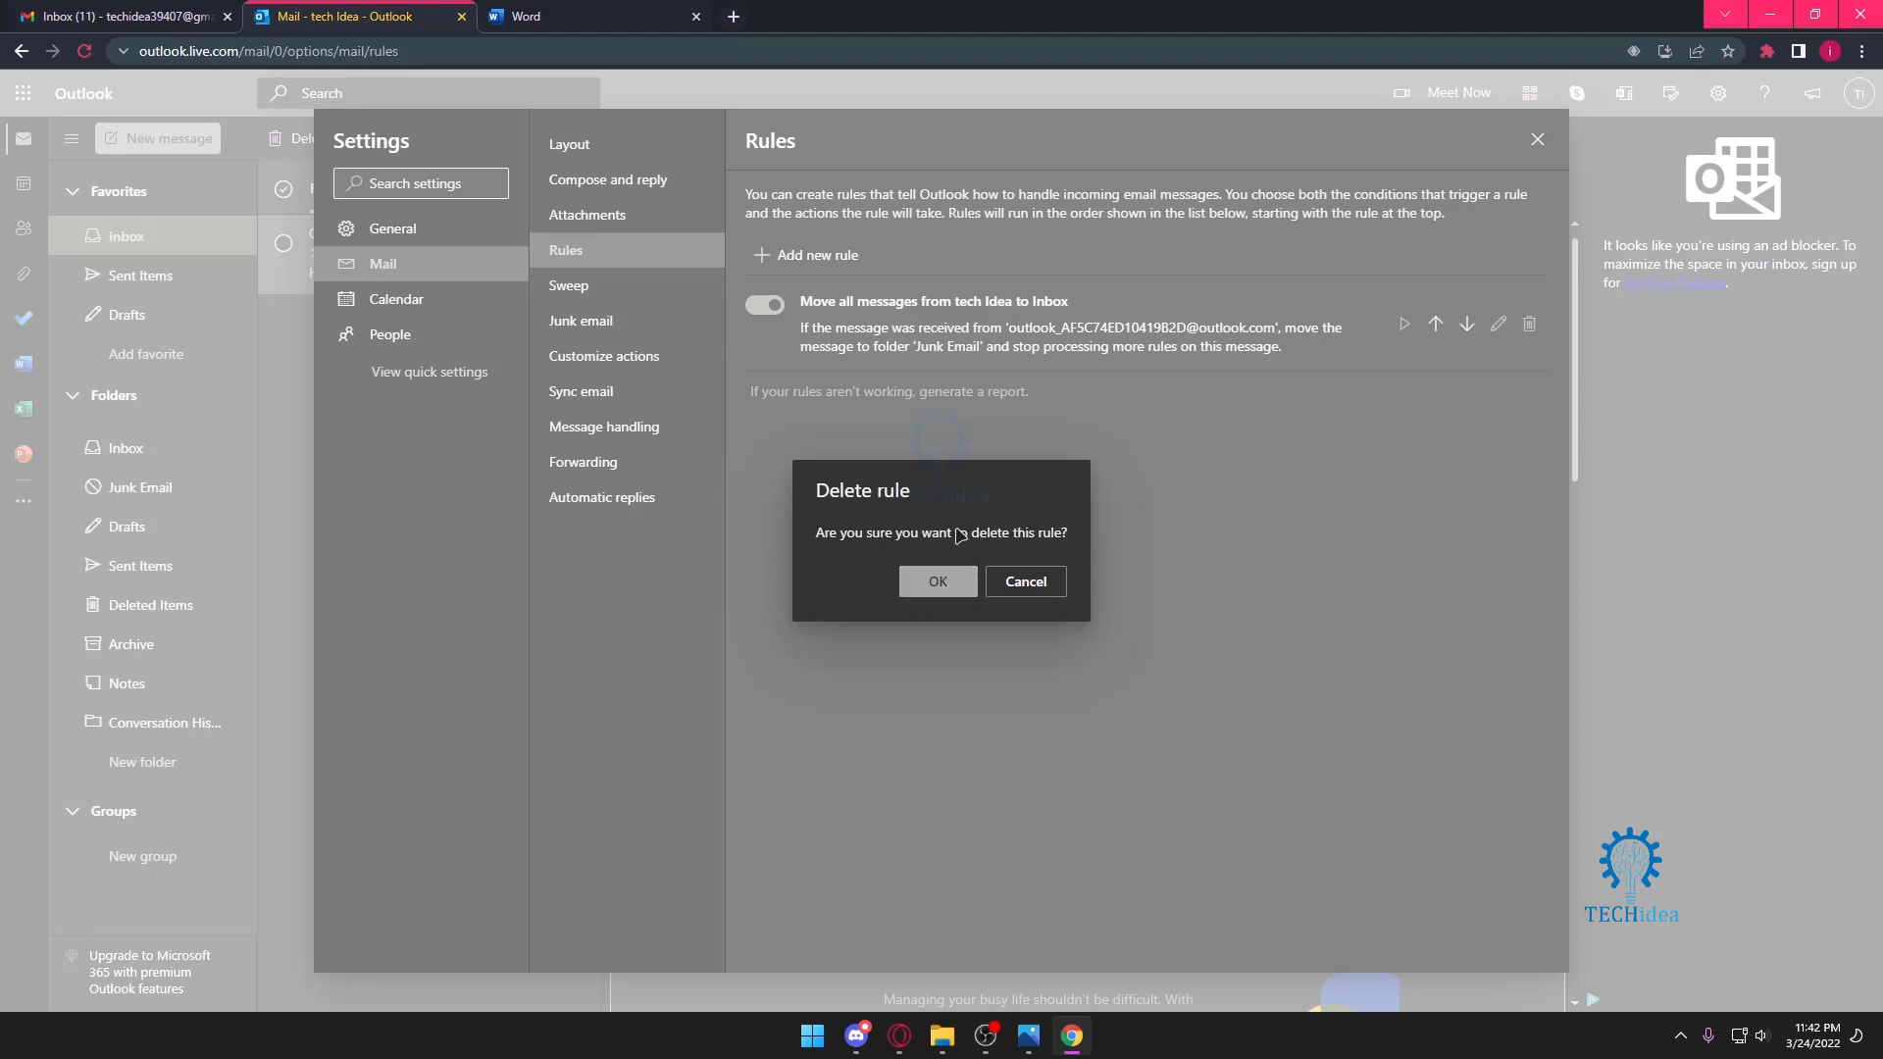
Step: Confirm deleting the tech Idea rule and close Settings to return to the inbox
click(937, 582)
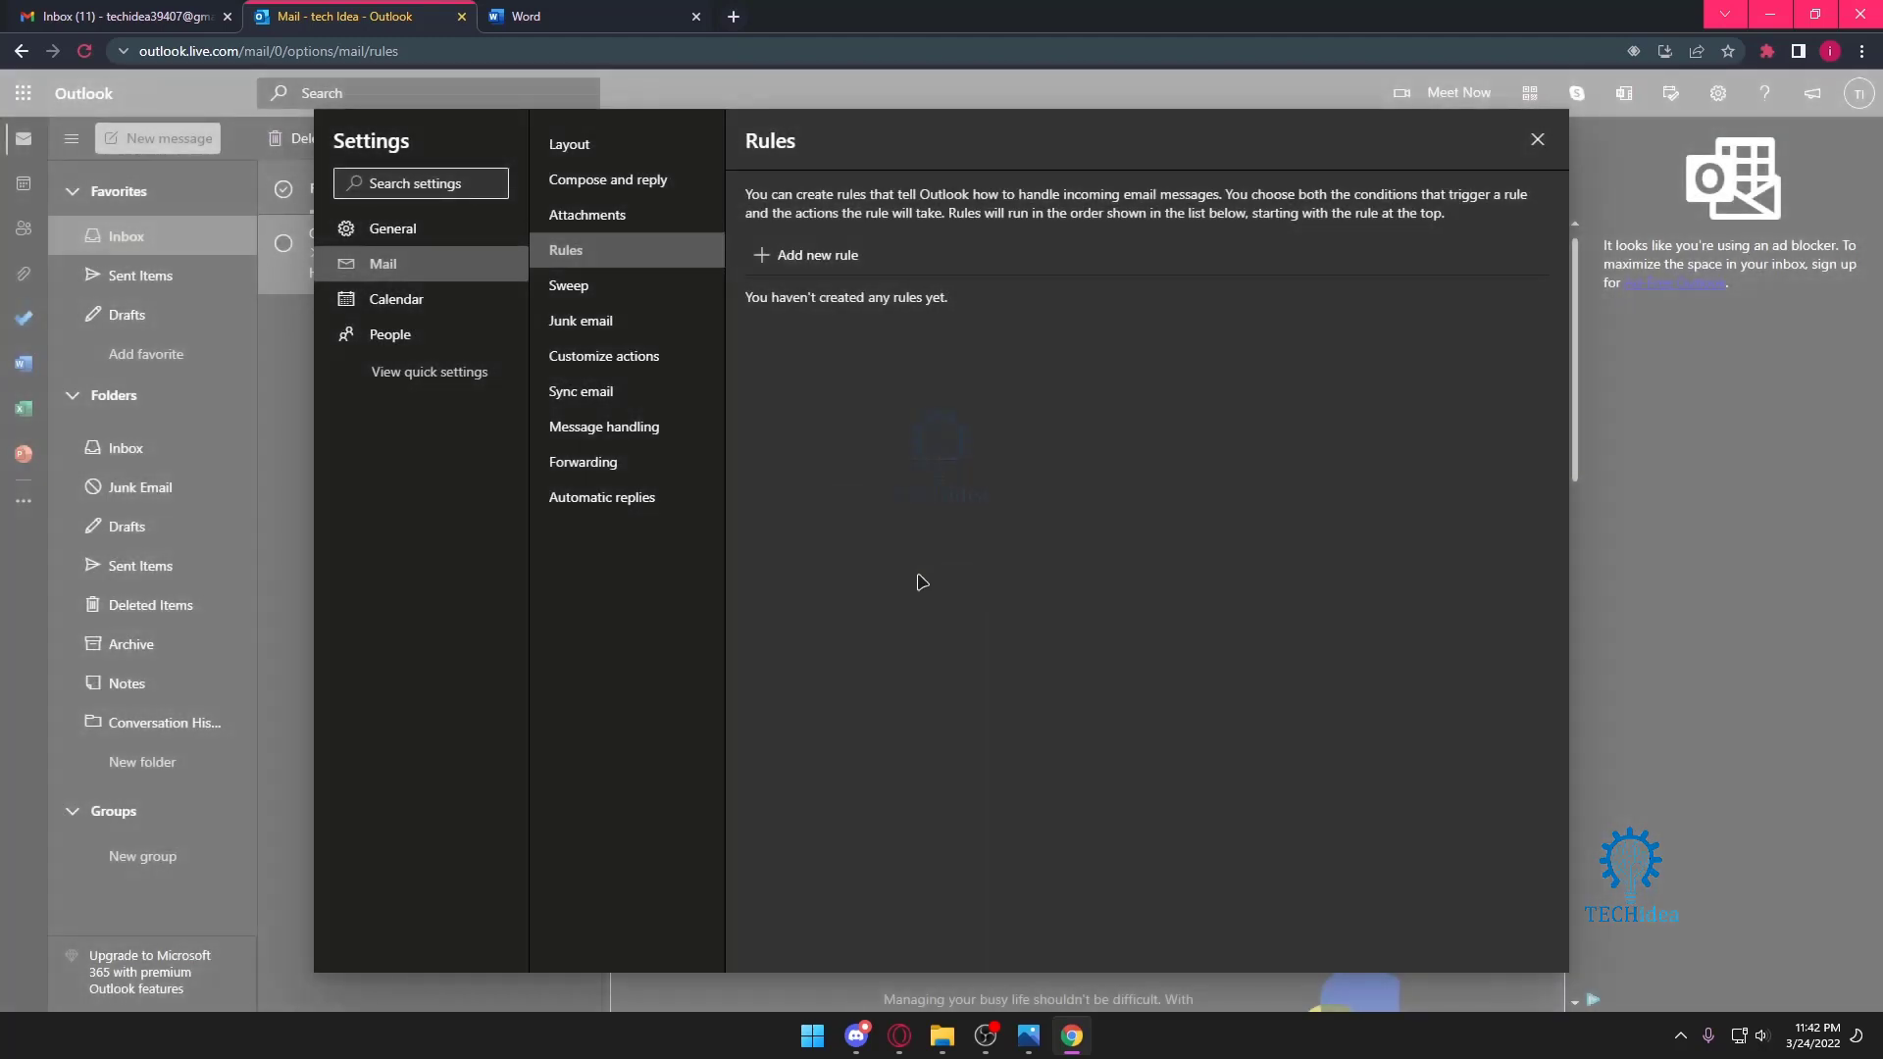
click(1538, 140)
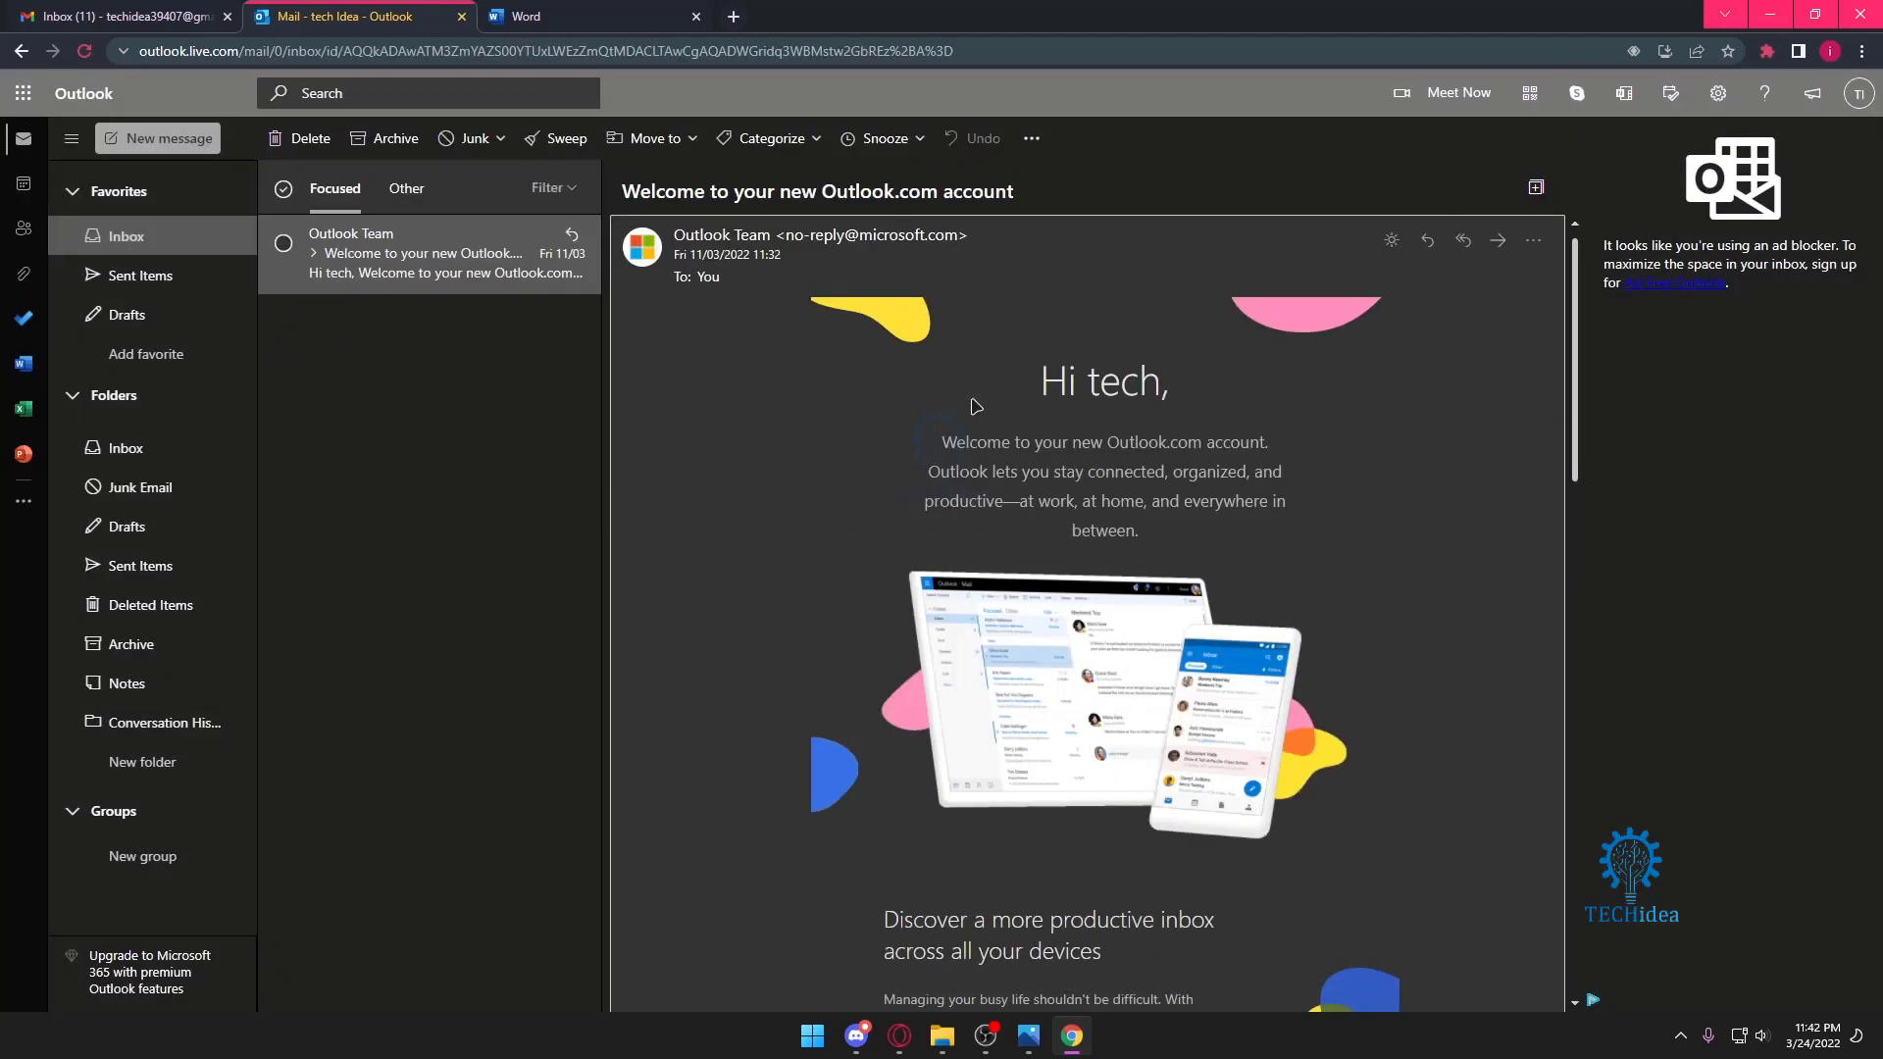